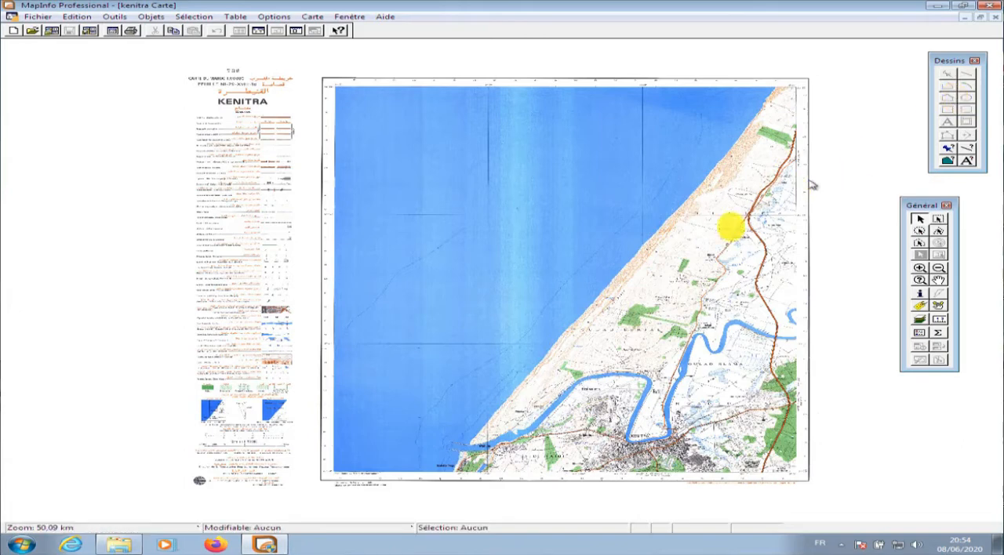
Examine the spot heights and contour lines on the Kenitra map, ending with a close view of its northeast corner
left_click(919, 267)
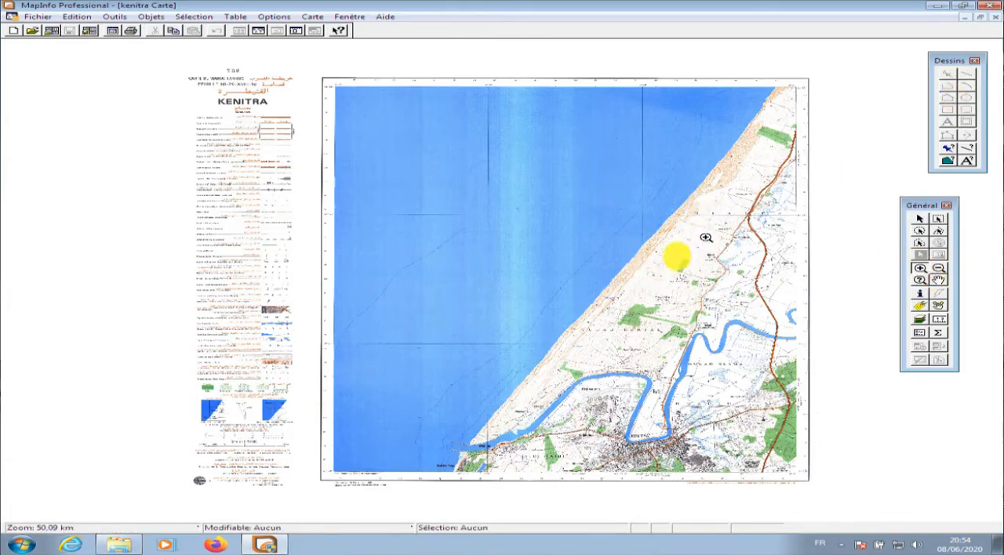
left_click(654, 274)
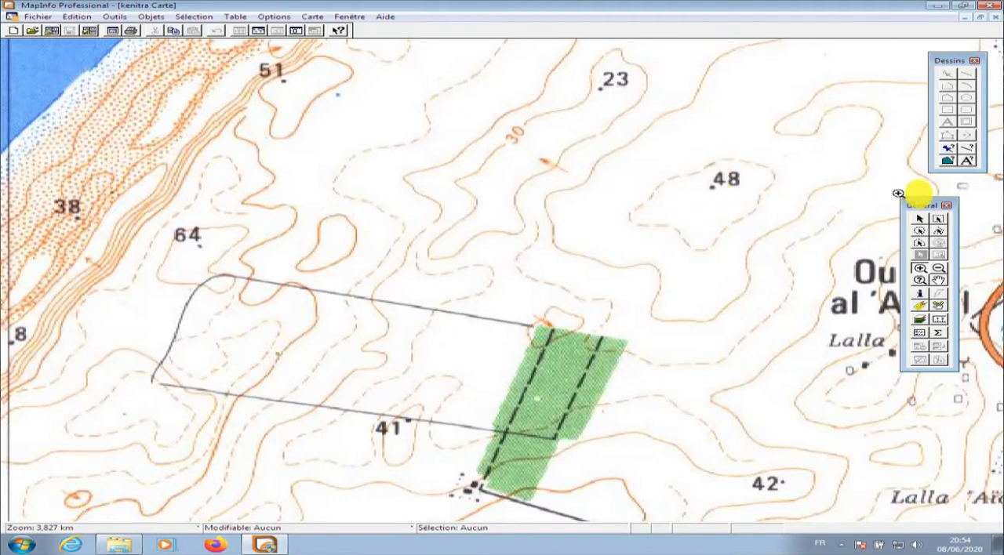
right_click(822, 190)
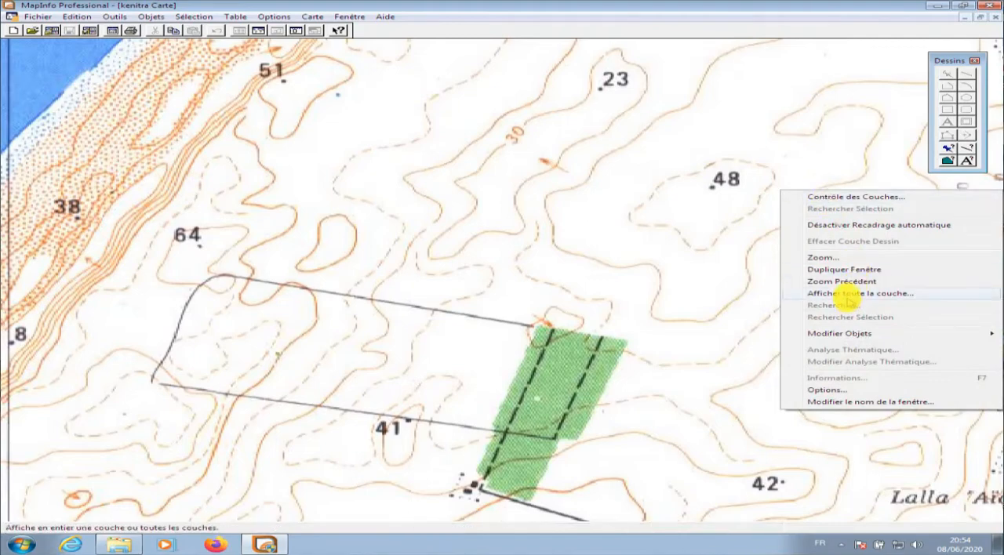
left_click(841, 294)
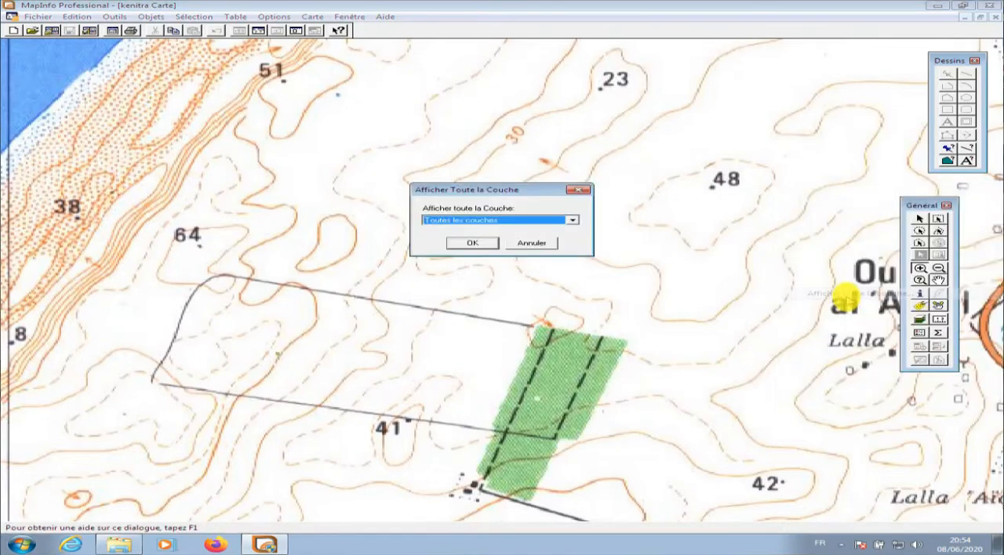
left_click(475, 241)
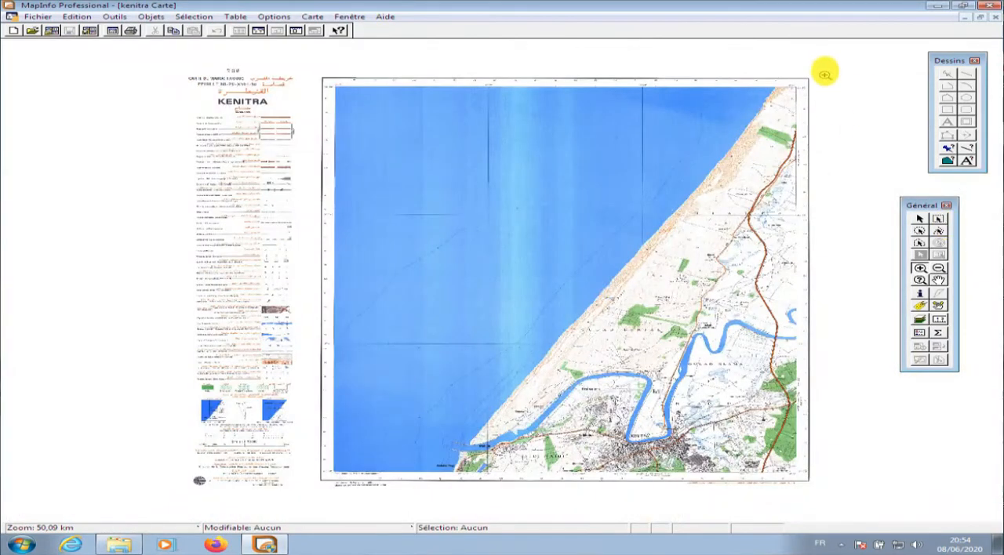
left_click_drag(824, 73, 722, 156)
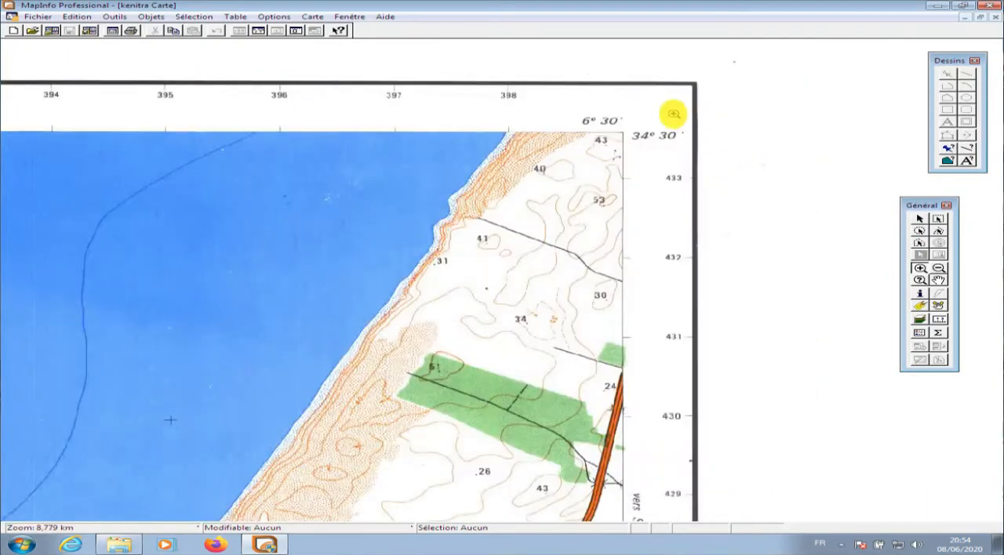
left_click_drag(672, 114, 379, 339)
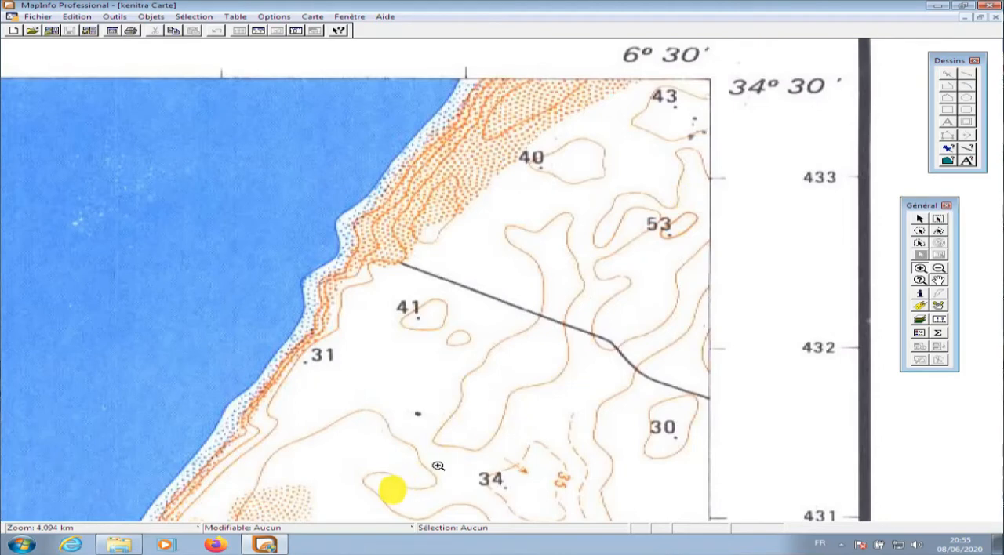
left_click(349, 530)
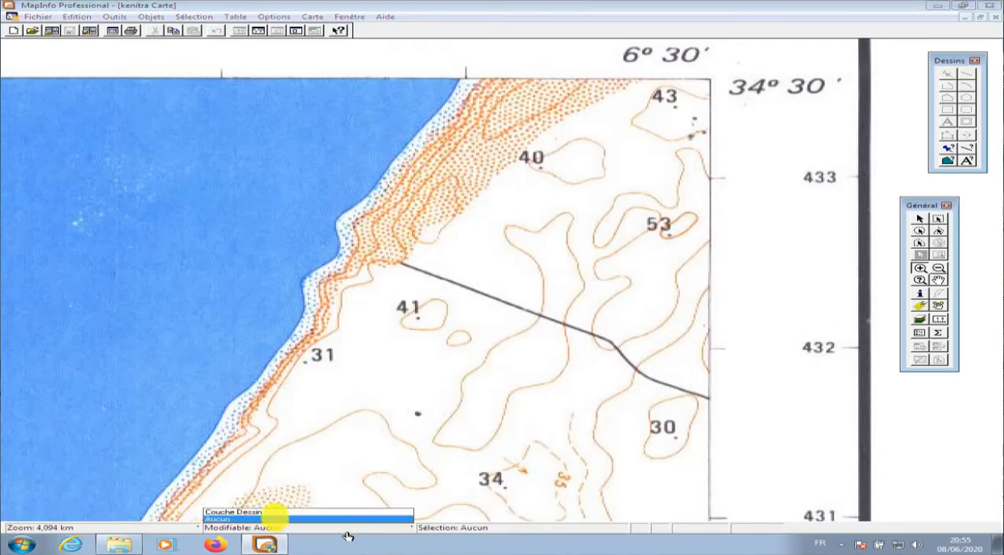
left_click(265, 512)
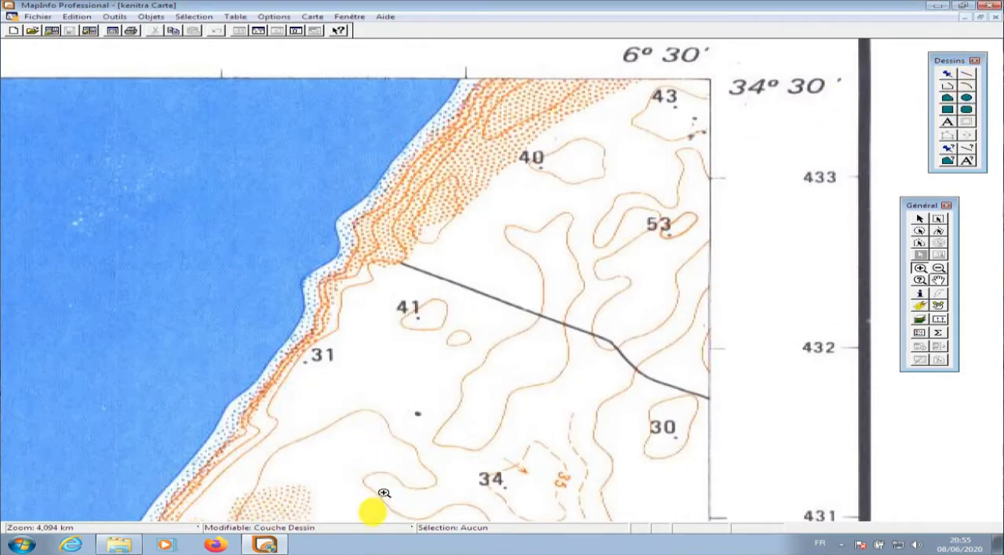
left_click(366, 532)
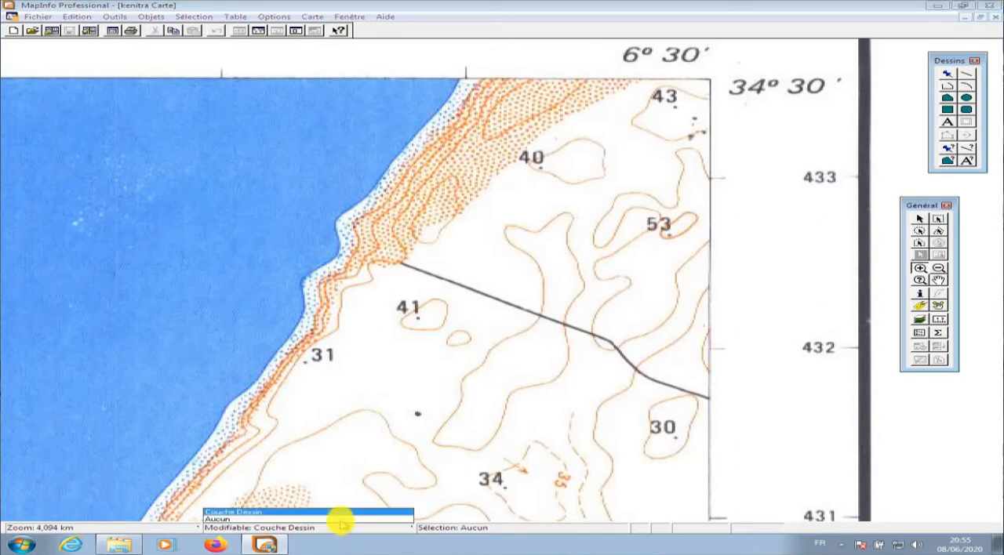
left_click(342, 520)
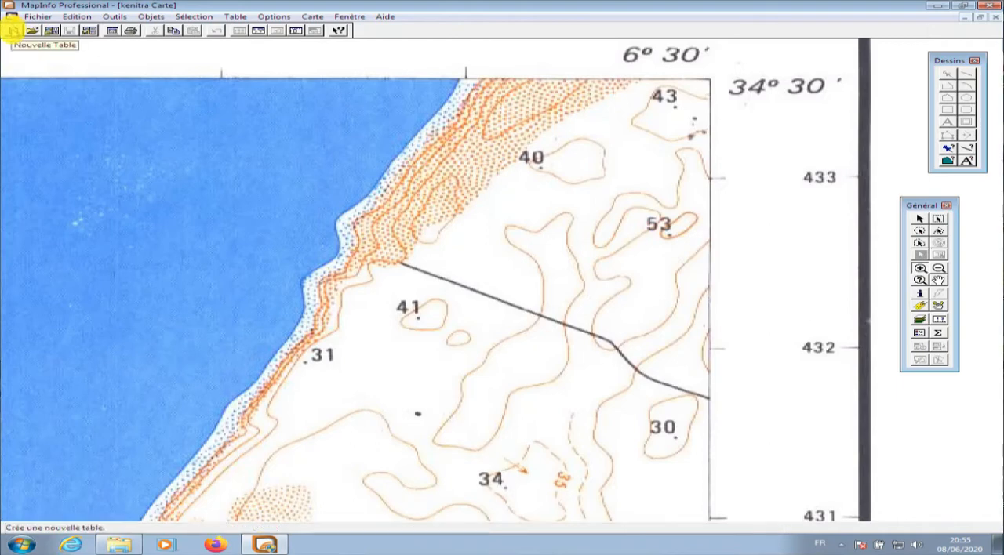
Start a new table that is added to the active map window, with a newly created structure
left_click(13, 31)
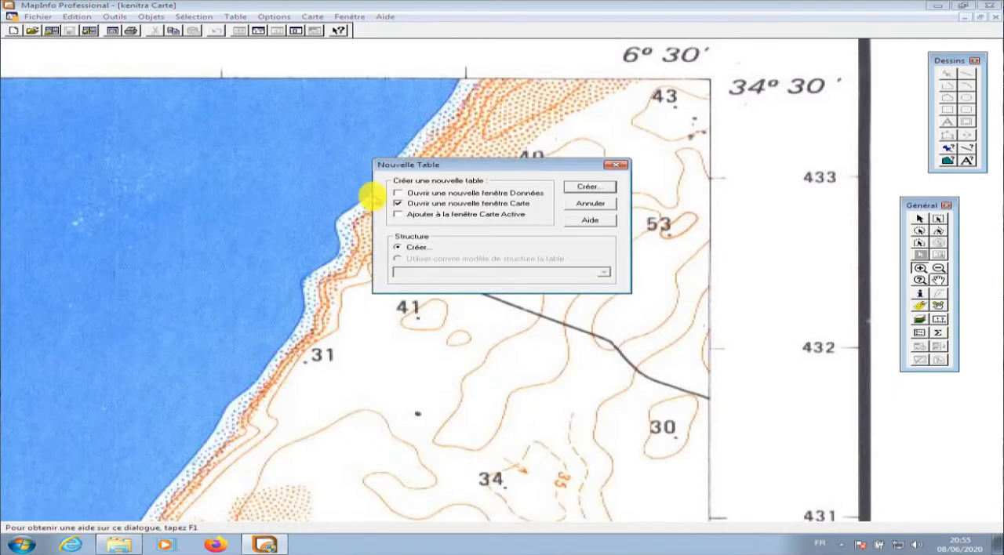
left_click(420, 214)
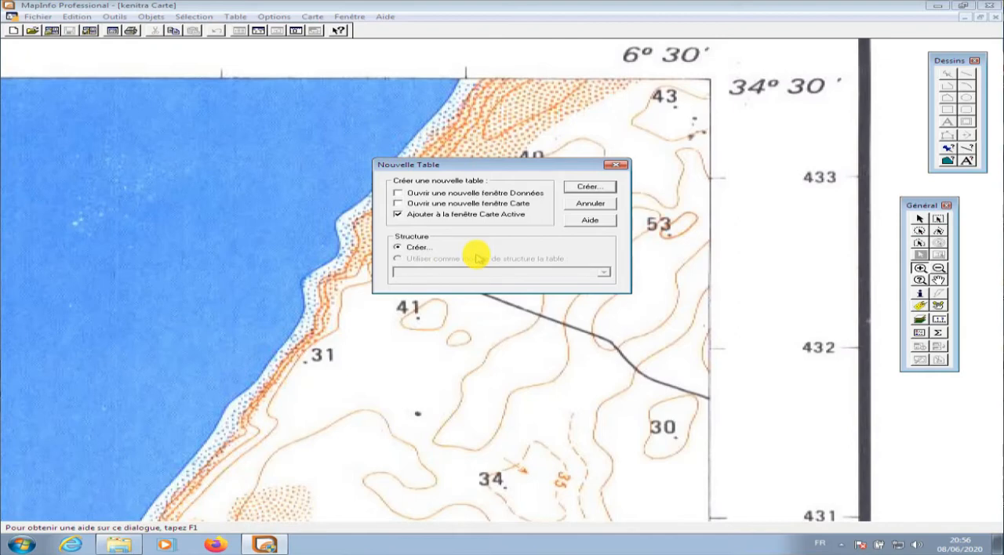
left_click(583, 187)
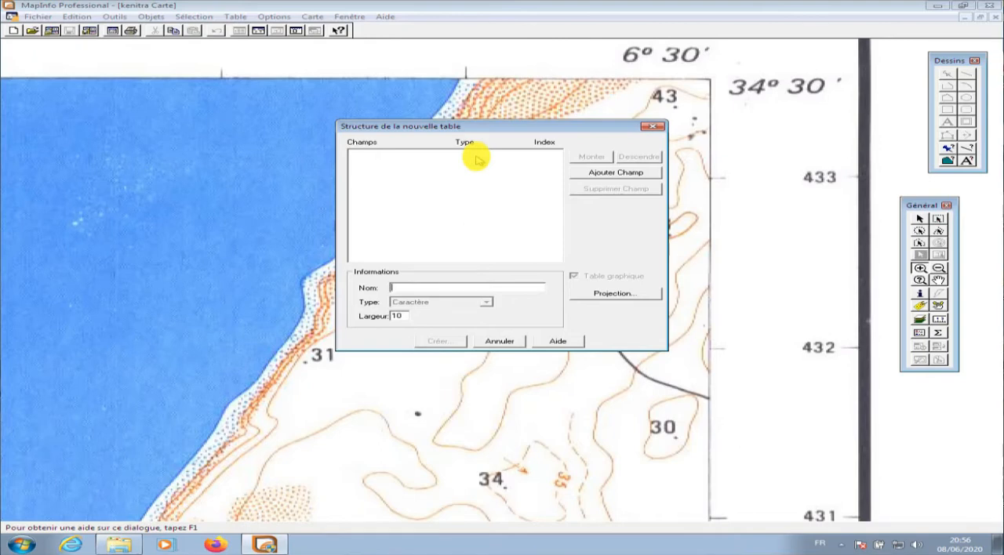
Define the new table's first field as Z with the type Entier
type("Z")
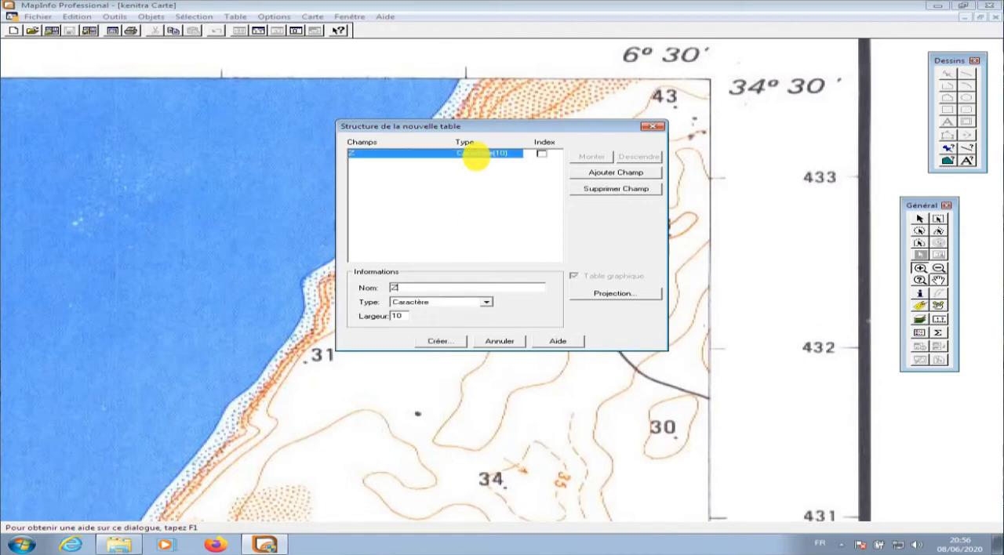
left_click(457, 303)
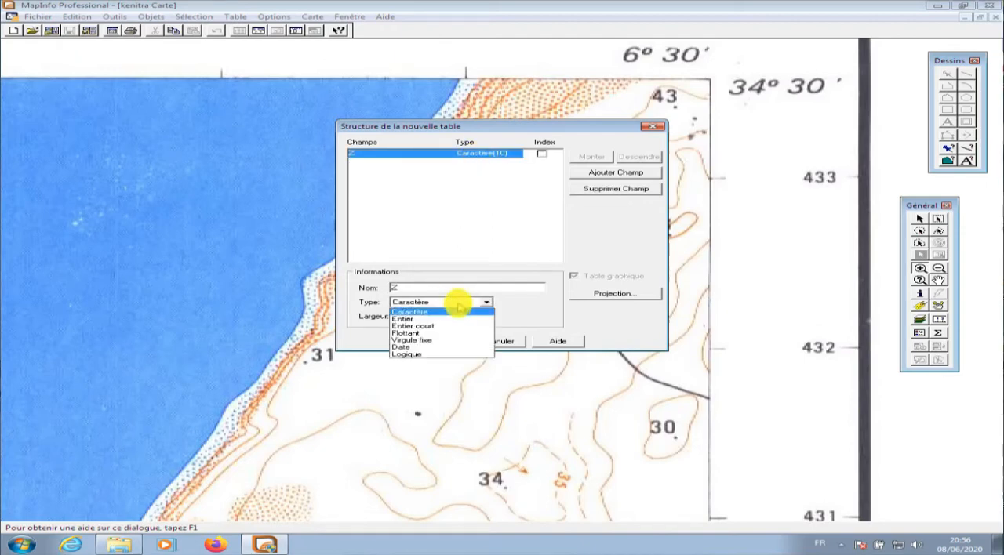
left_click(450, 319)
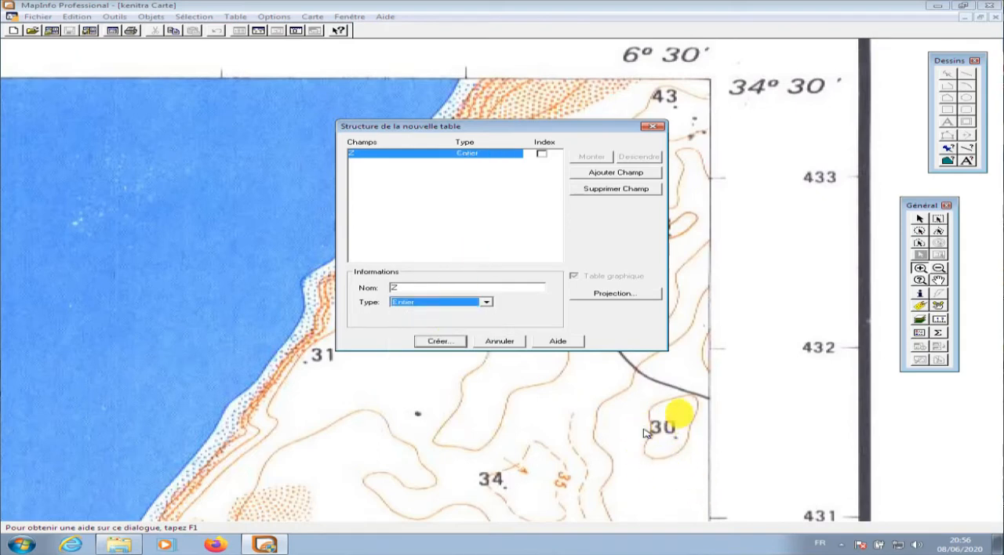
Add two more fields, X and Y, to the table structure, both of type Flottant
left_click(618, 173)
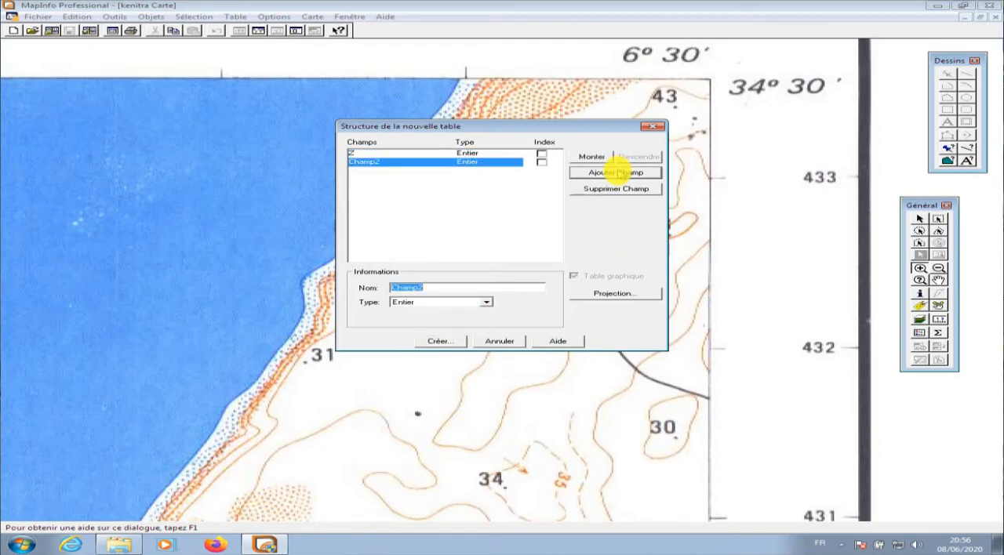
type("X")
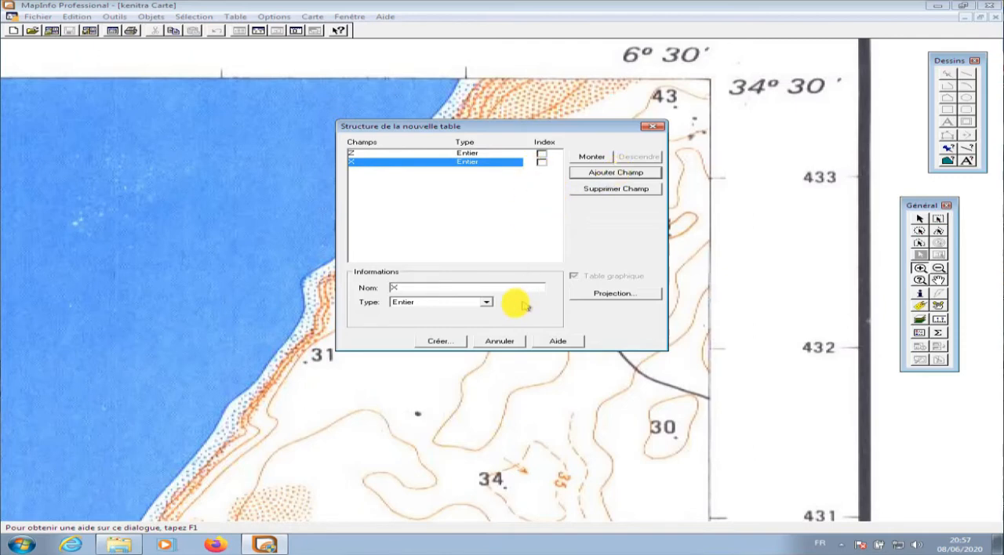
left_click(486, 302)
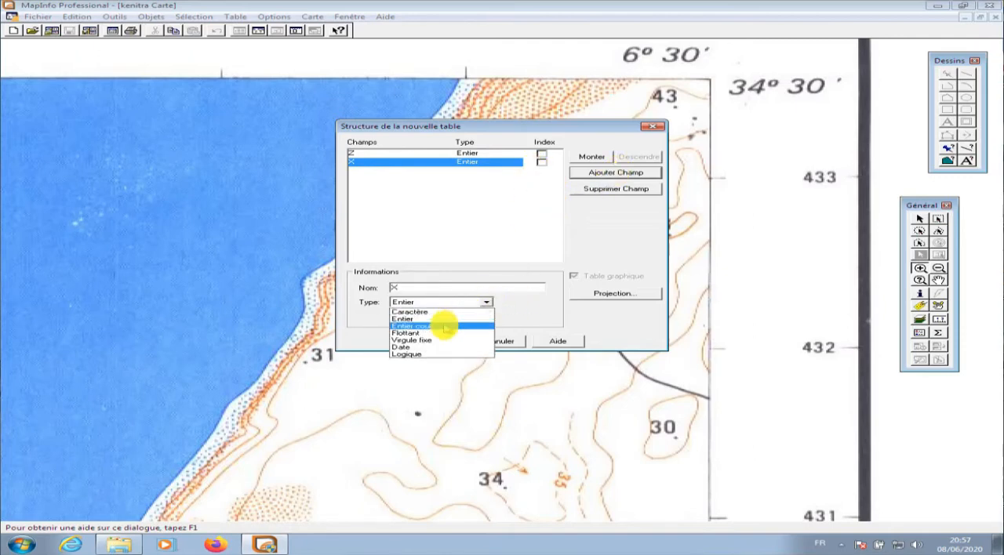
left_click(444, 332)
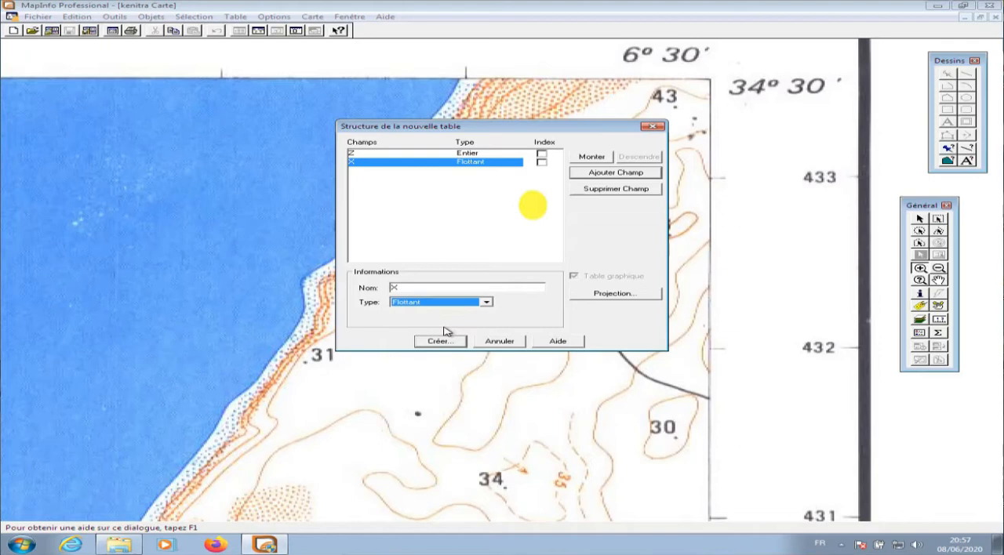
left_click(600, 179)
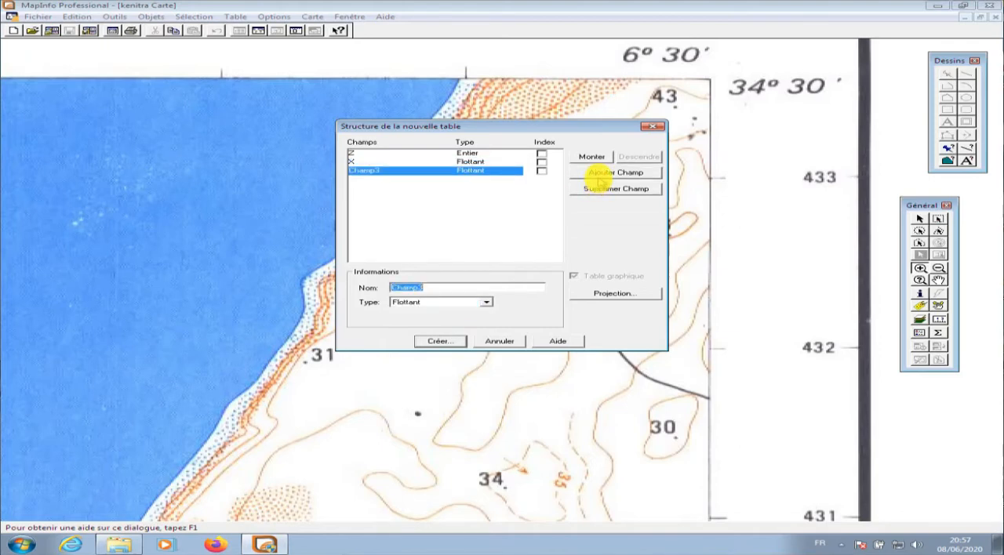
type("Y")
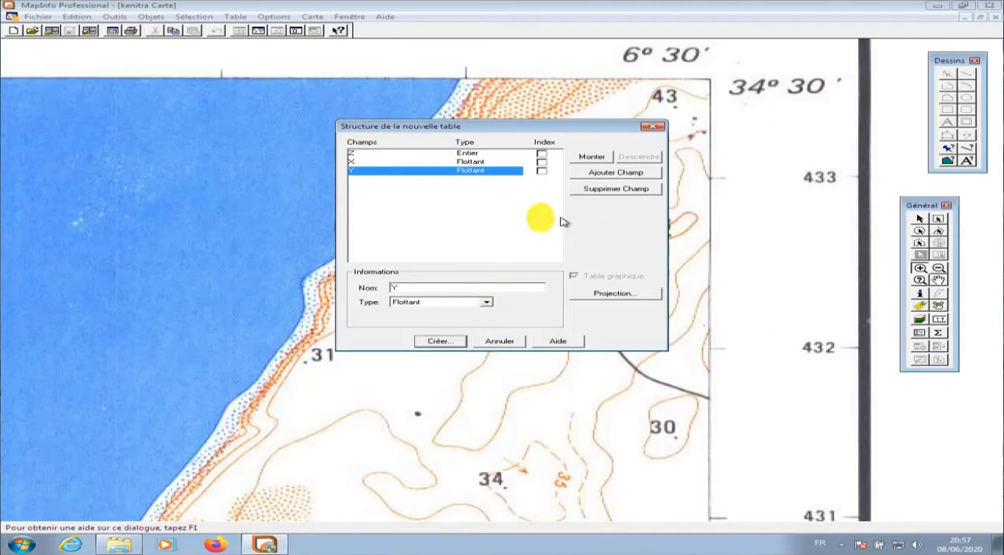
Create the table and save it as Altitudes_Kenitra in the TP_FR folder inside MapInfo
left_click(441, 341)
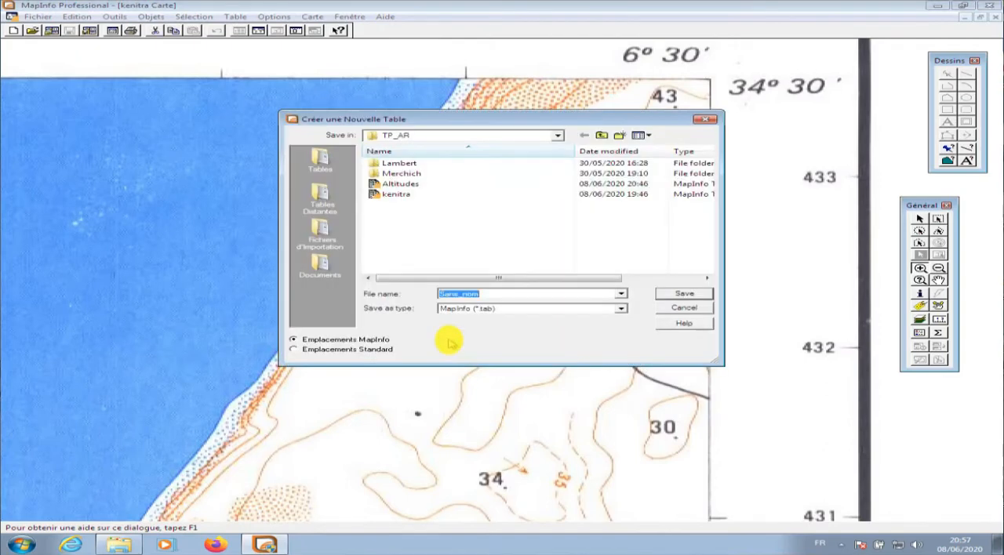
left_click(500, 137)
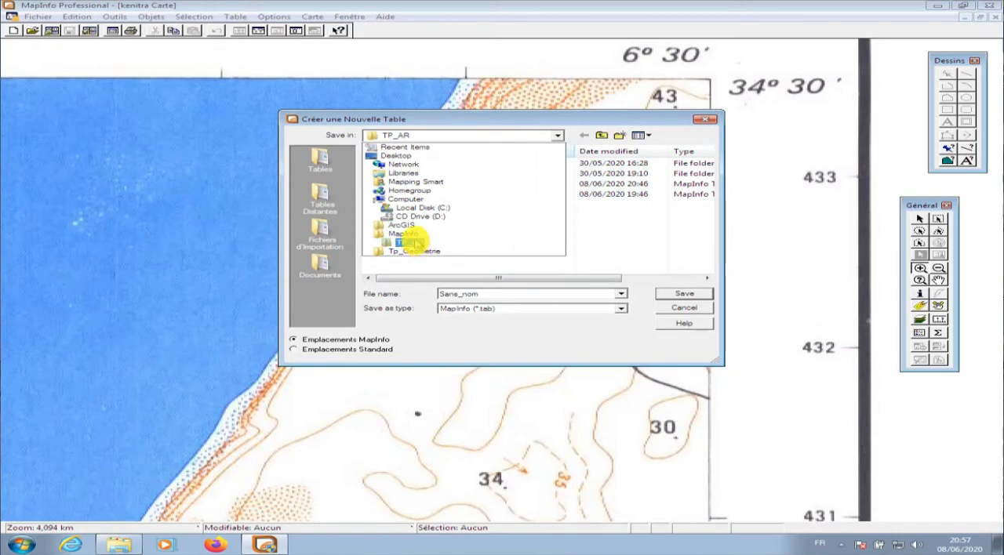
left_click(409, 235)
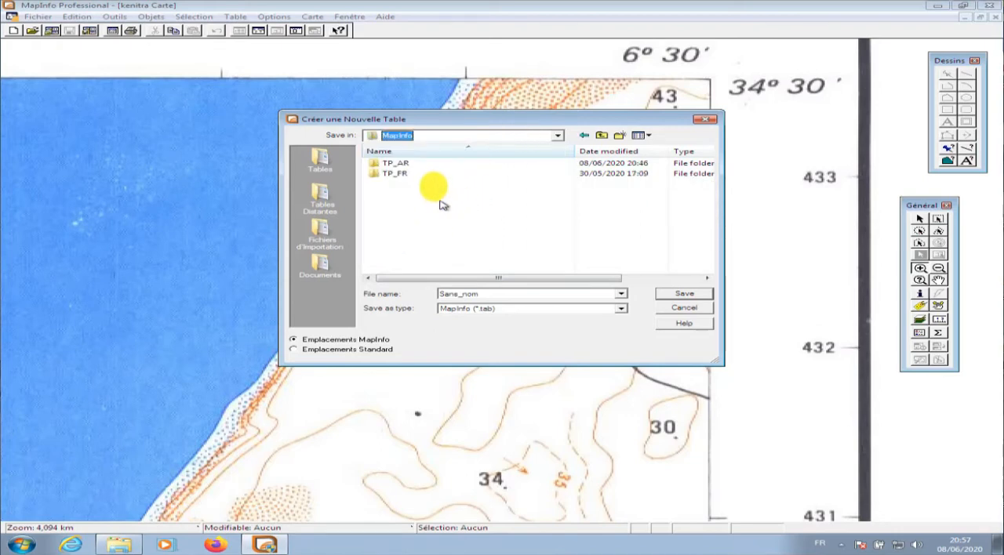
double_click(427, 174)
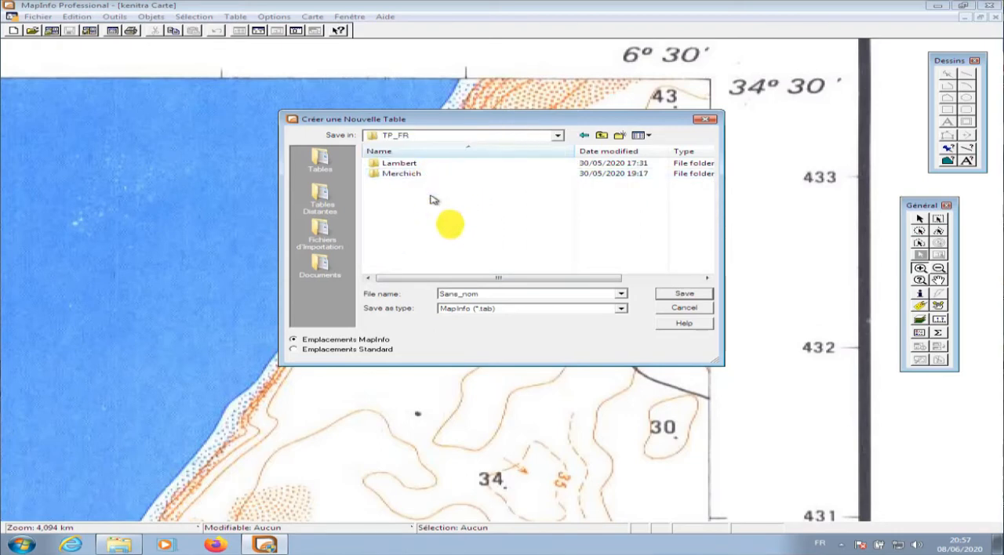
double_click(511, 294)
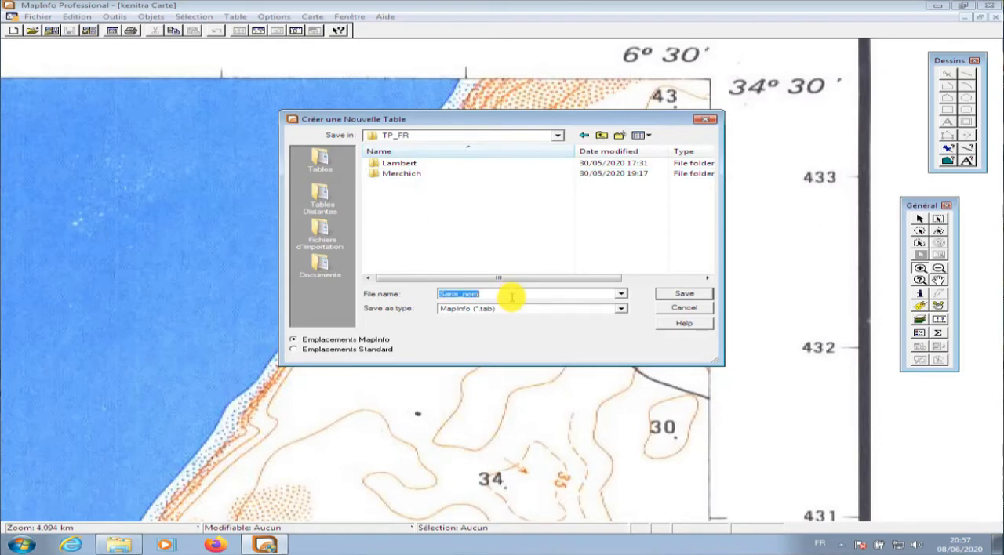
type("Altitu")
type("des_Kenitr")
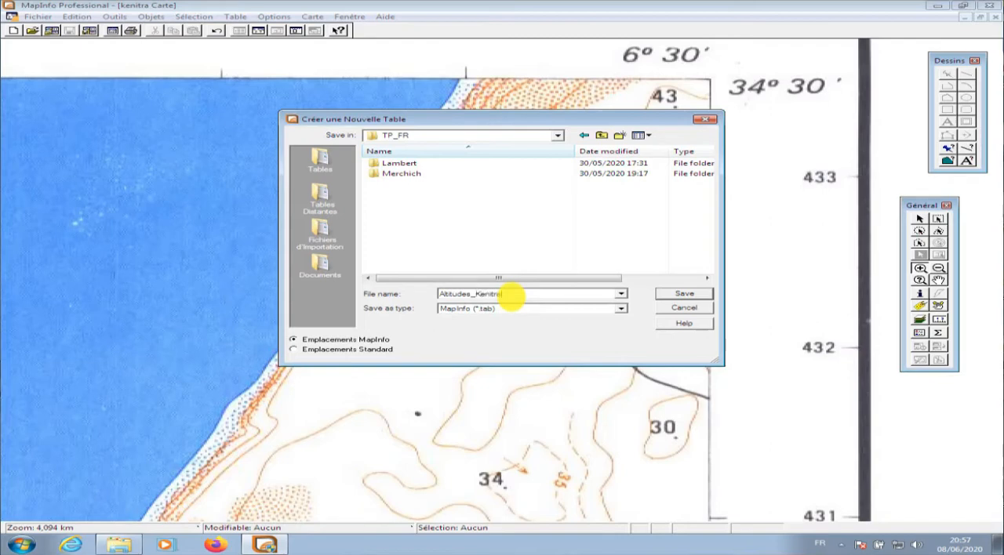
type("a")
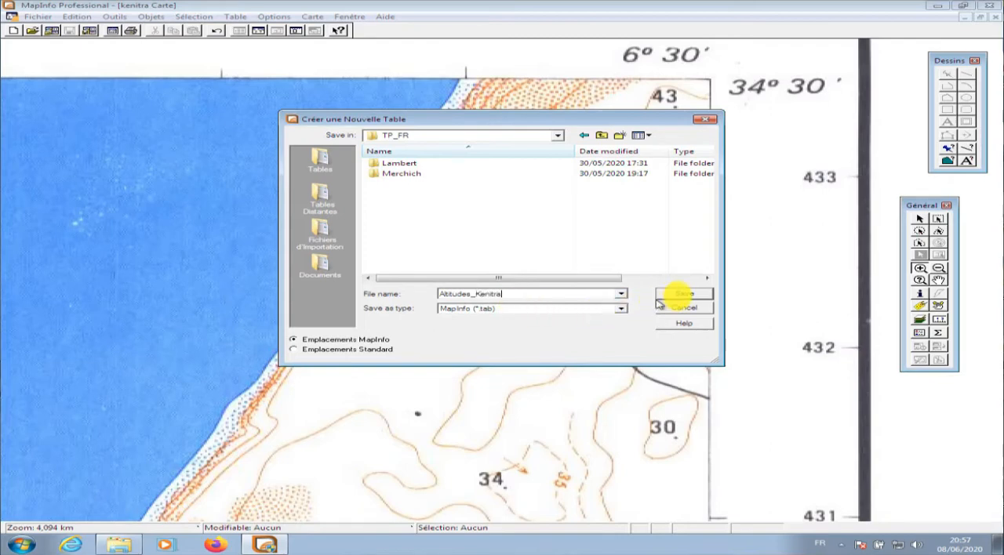
left_click(680, 294)
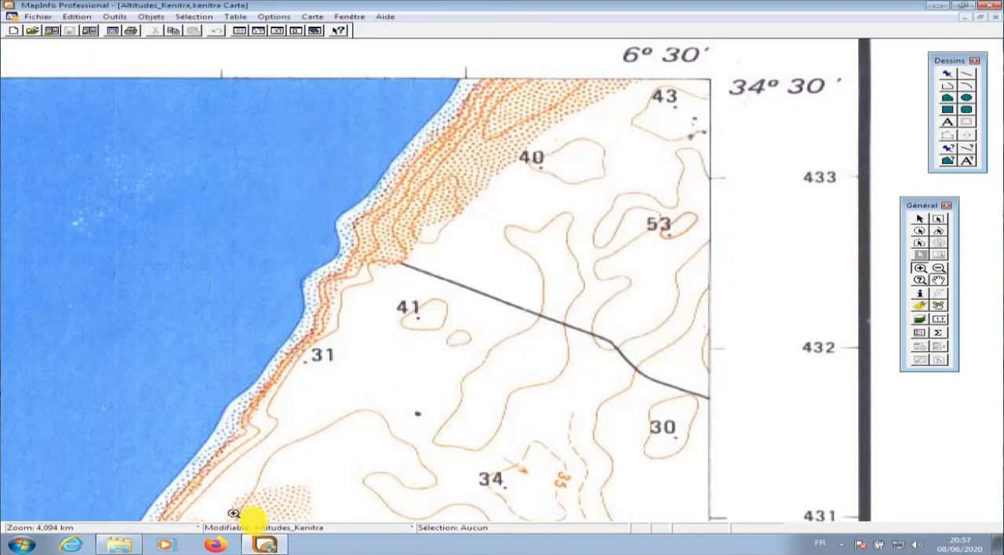
Check that Altitudes_Kenitra is the editable layer and view its data table, then return to the map
left_click(292, 529)
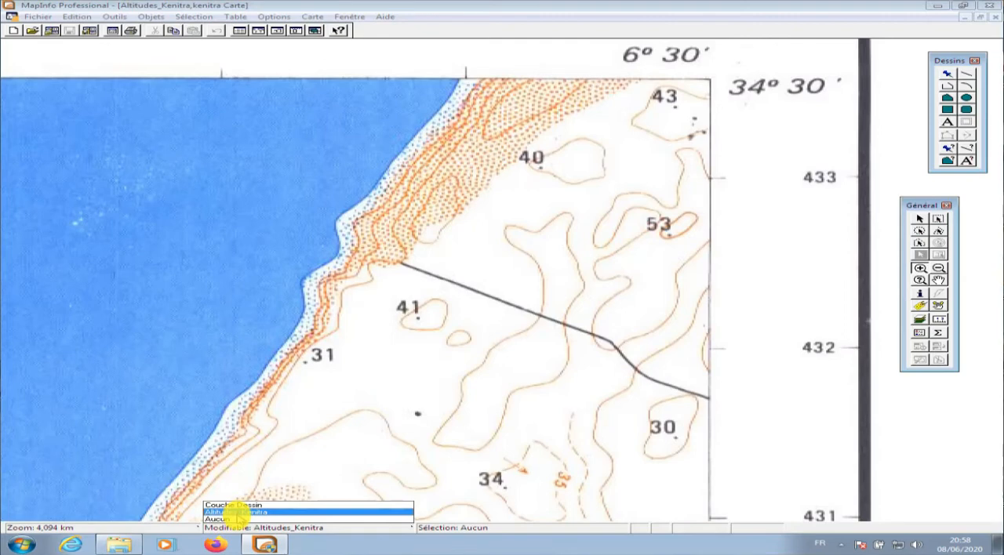
left_click(235, 512)
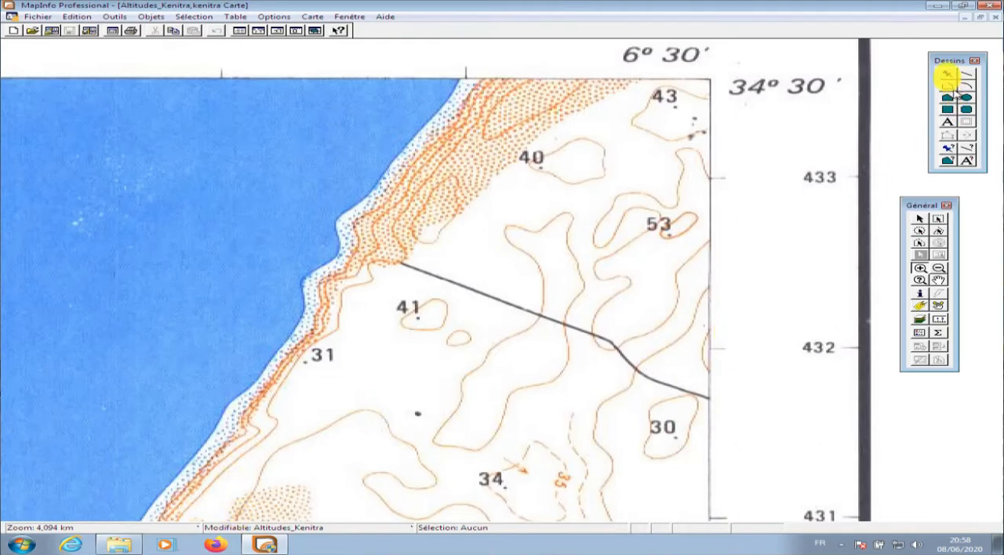
left_click(239, 30)
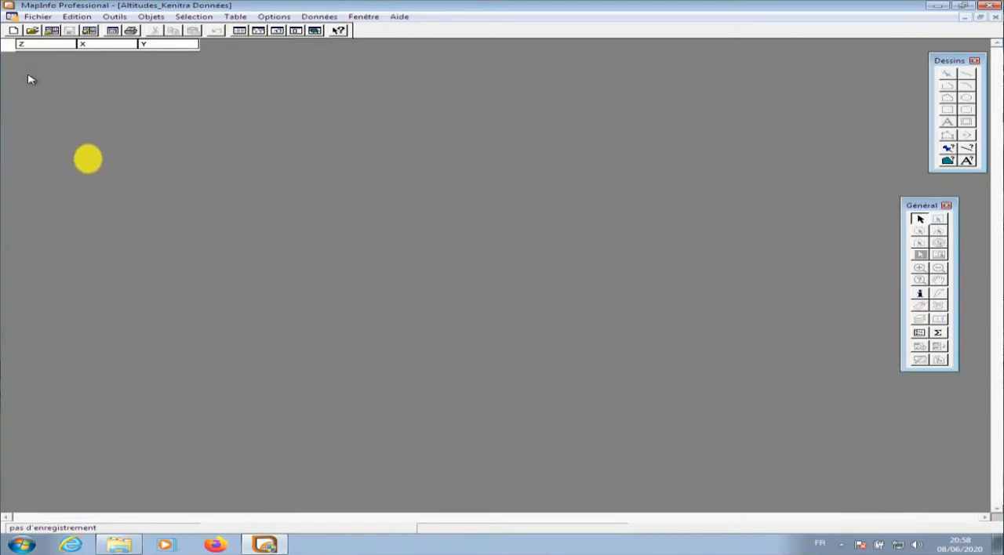
left_click(992, 18)
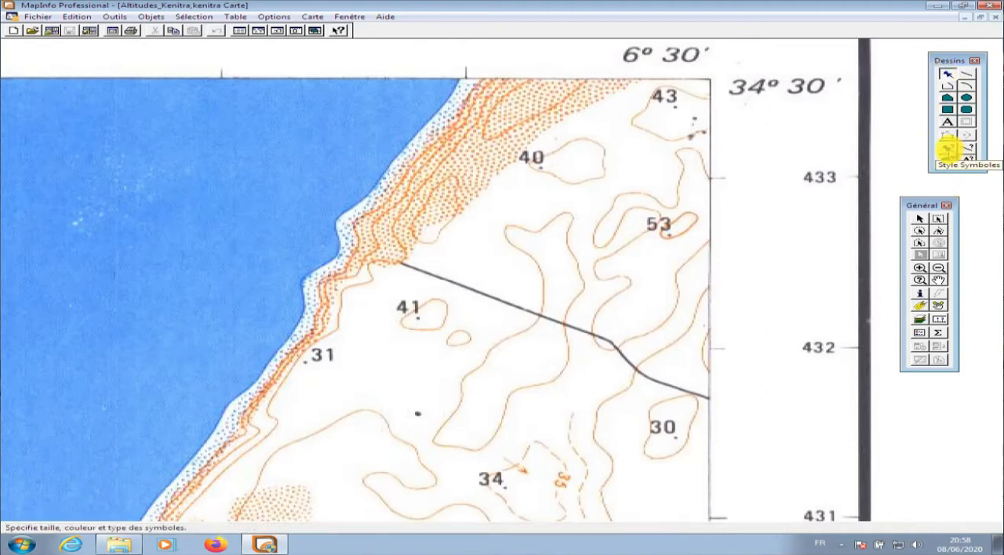
Set the point symbol style to a green dot, keeping the MapInfo Cartographic font at size 12
left_click(947, 149)
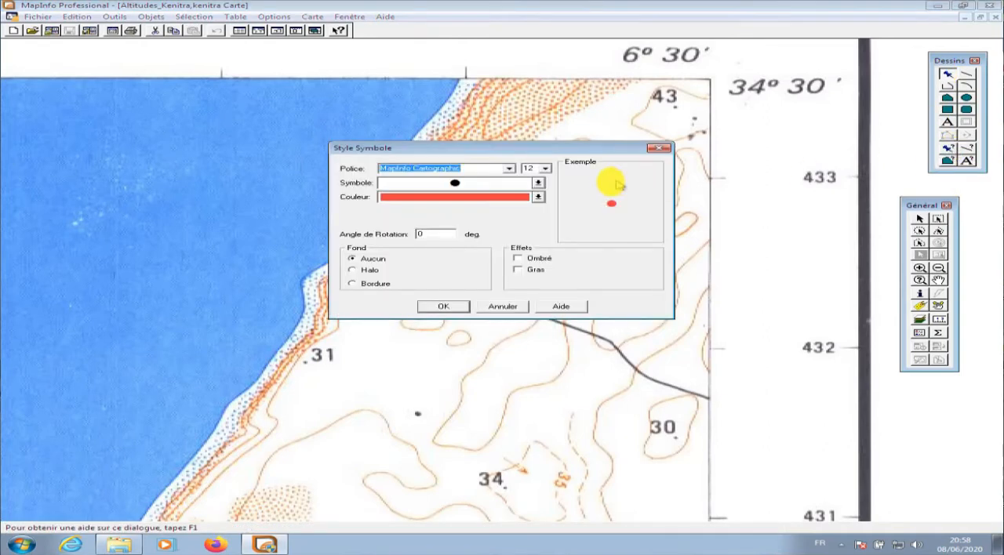
left_click(537, 197)
left_click(435, 207)
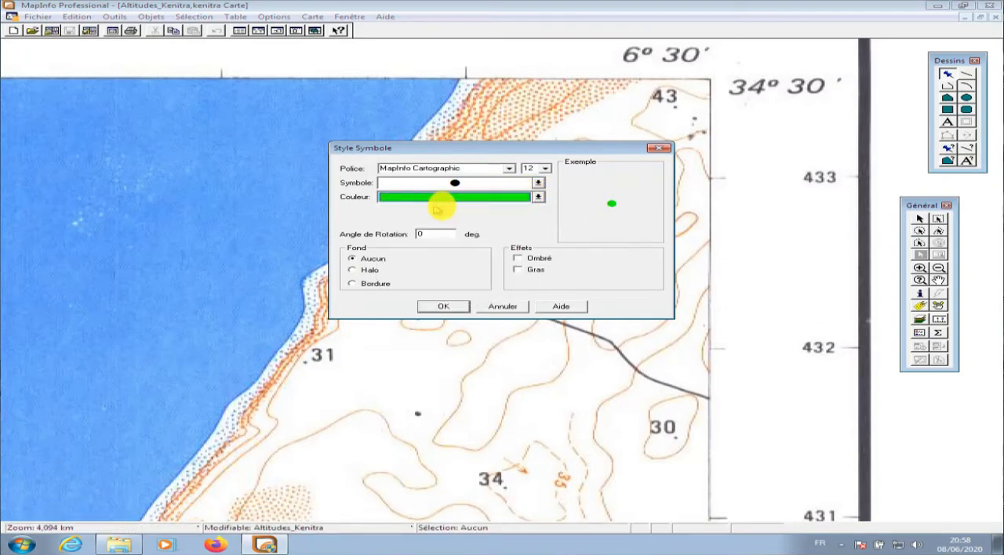
left_click(509, 168)
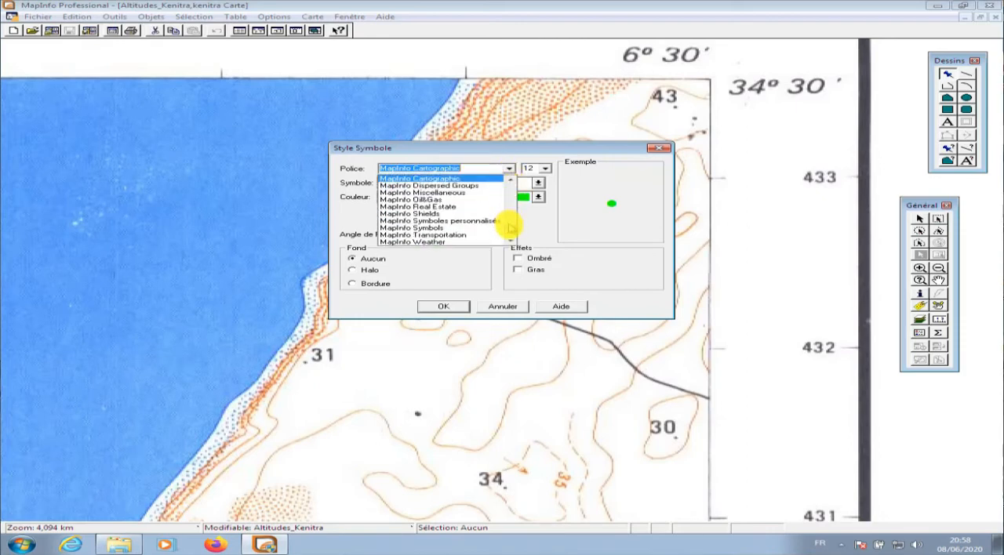
left_click_drag(509, 226, 510, 179)
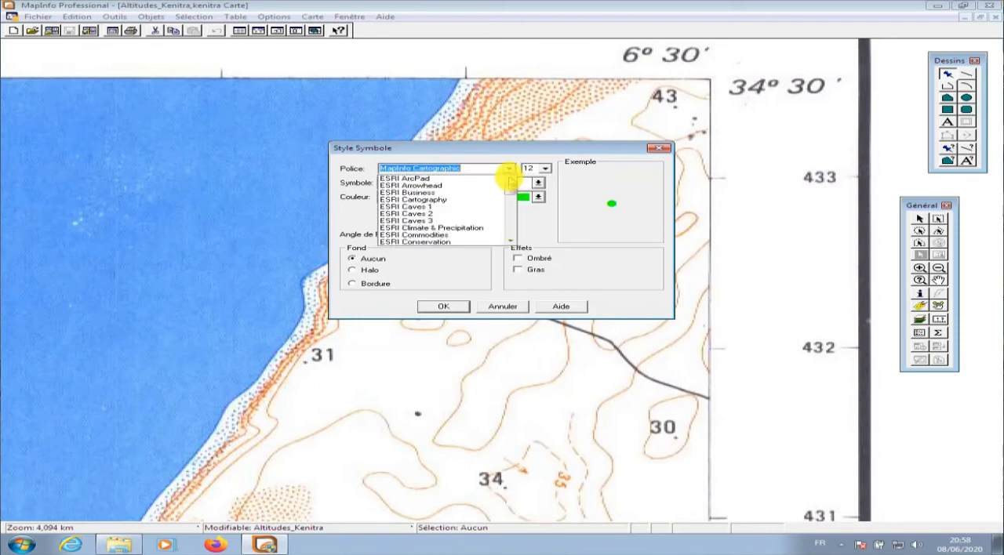
left_click(511, 240)
left_click(549, 227)
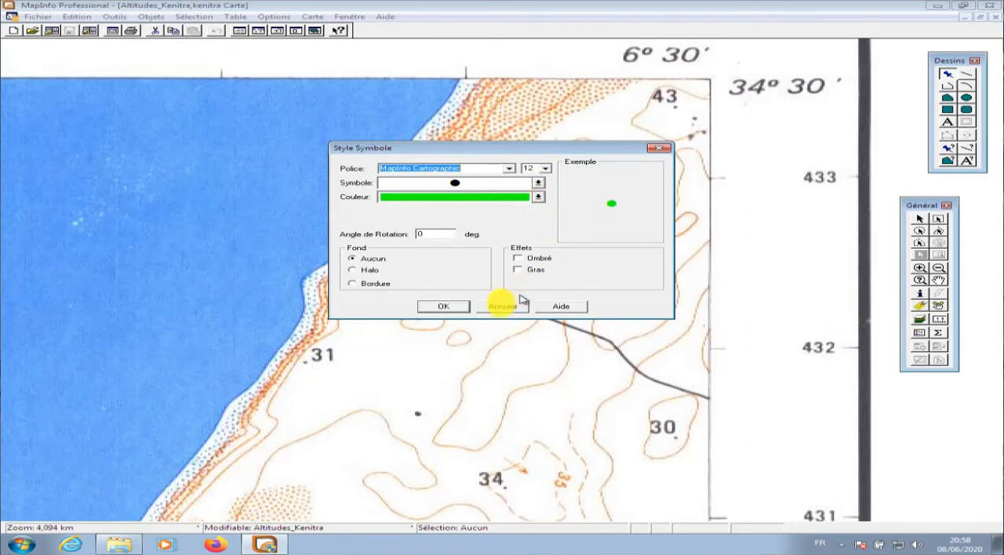
left_click(448, 309)
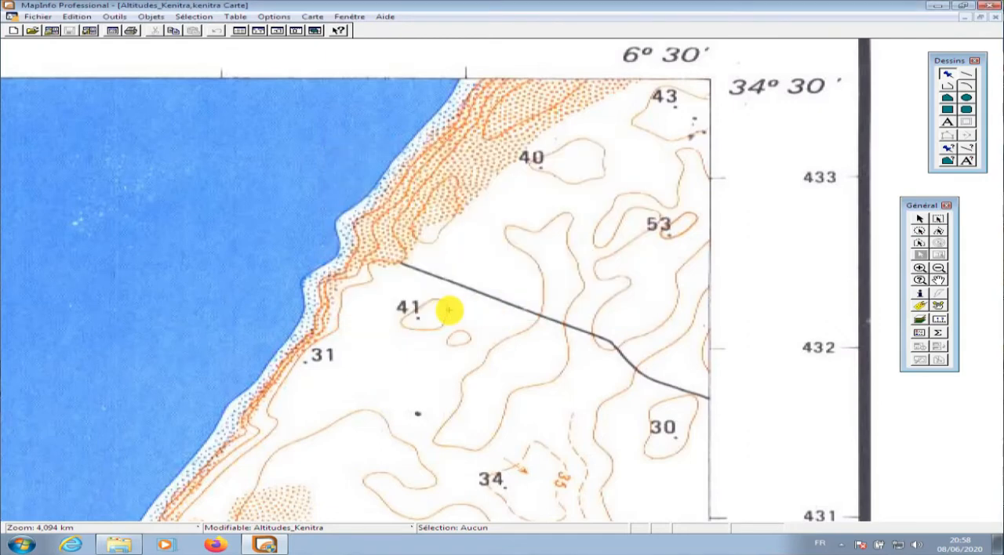
Place a point on the spot height marked 43 and check its record in the data table
left_click(675, 105)
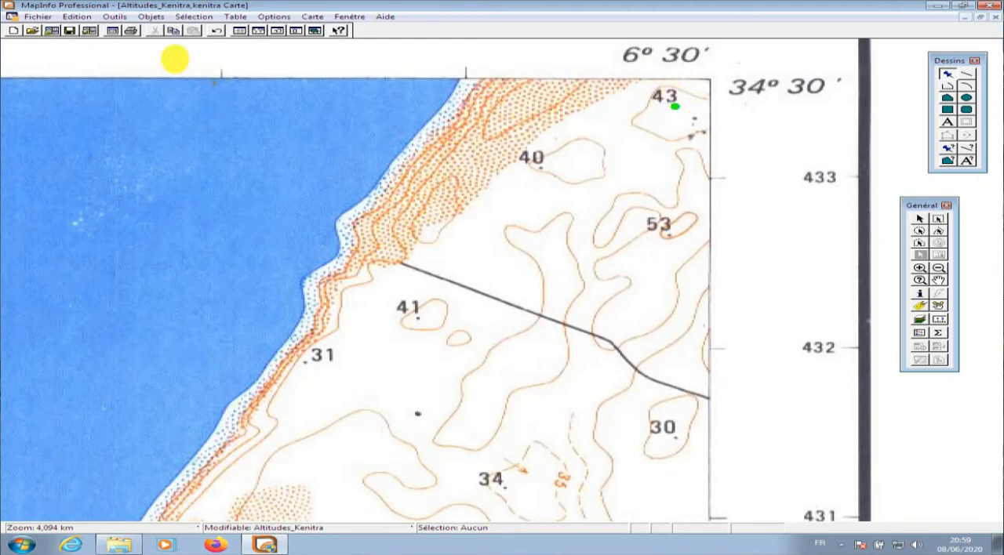
left_click(238, 31)
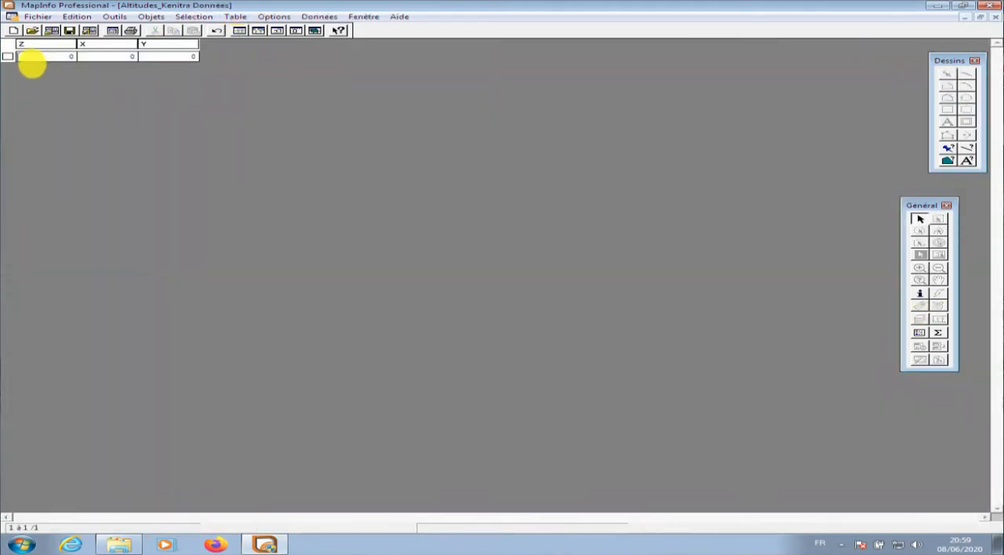
left_click(62, 56)
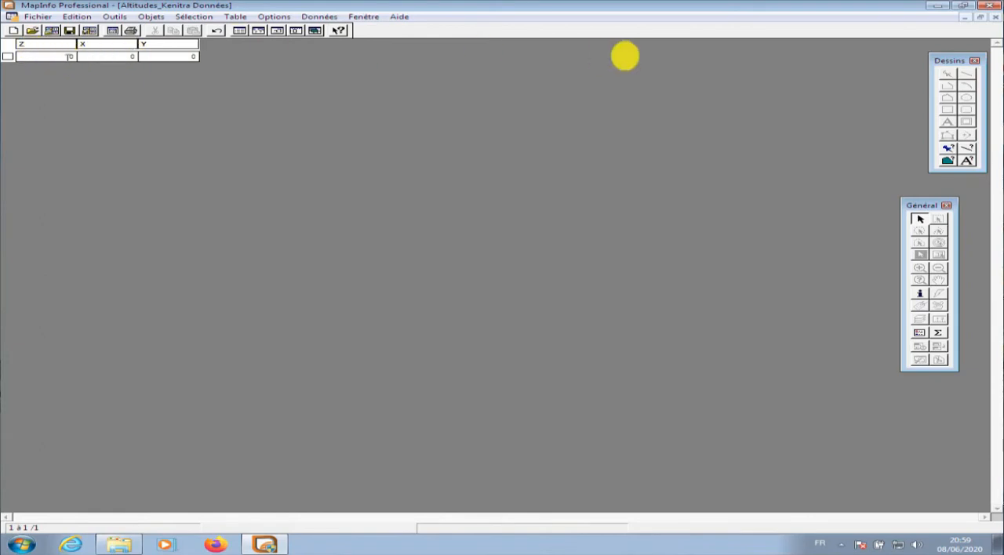
left_click(994, 17)
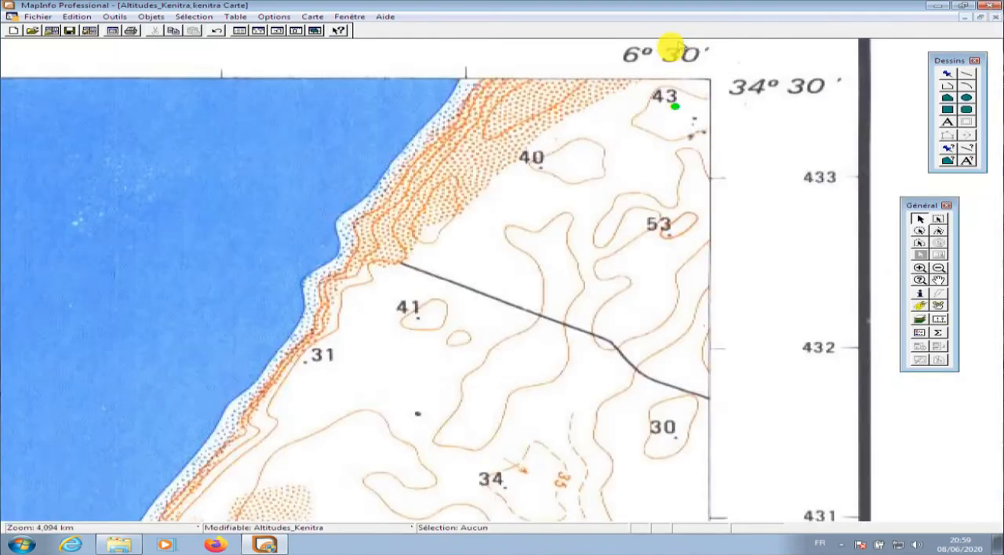
Query the new point on the map and set its Z value to 43
left_click(920, 294)
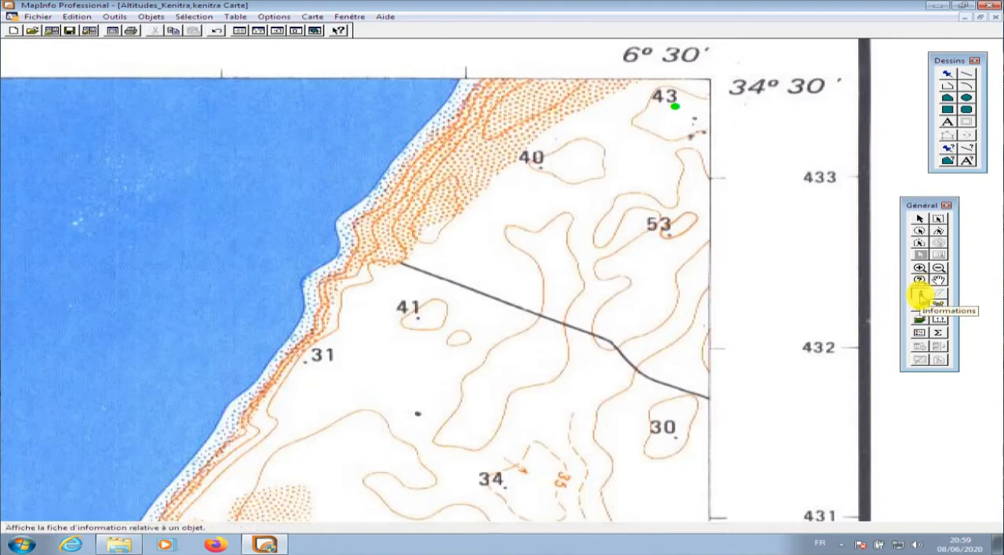
left_click(919, 295)
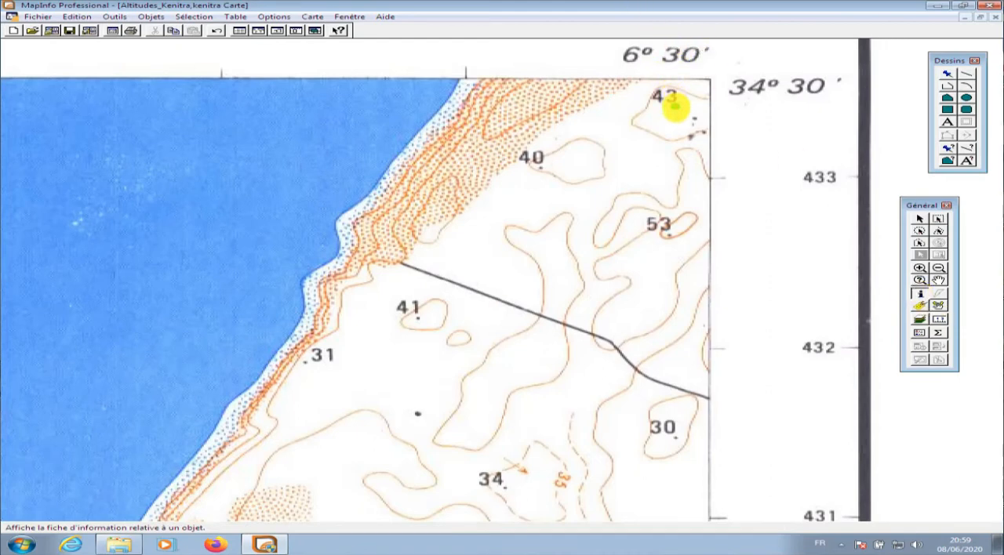
left_click(675, 107)
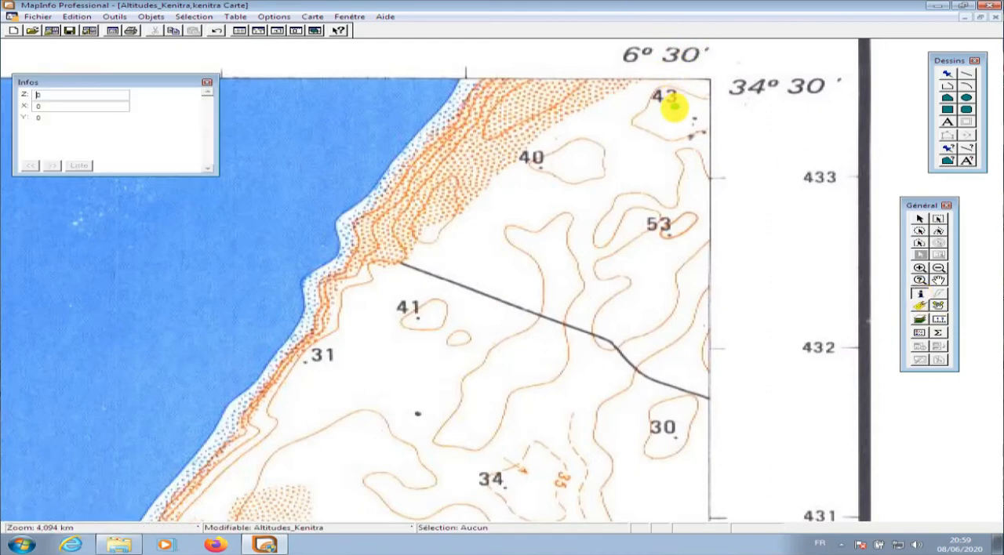
double_click(88, 96)
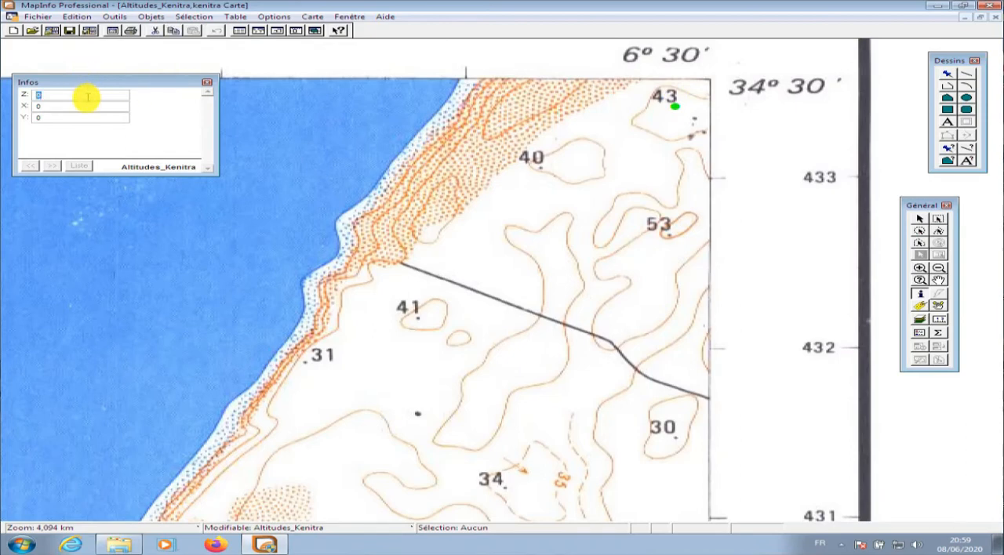
type("43")
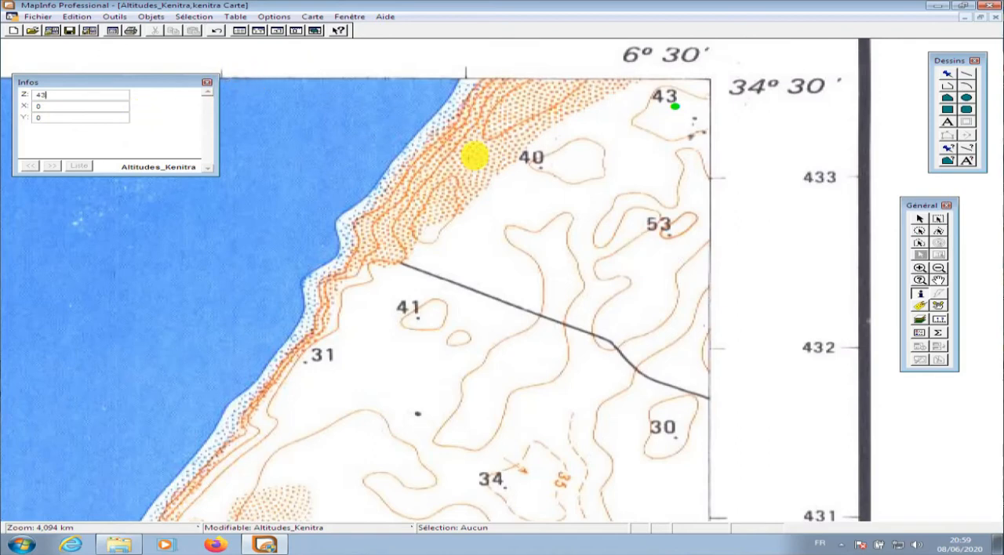
Digitize points on the spot heights marked 40, 53 and 41, setting their Z values to 40, 53 and 41
left_click(946, 74)
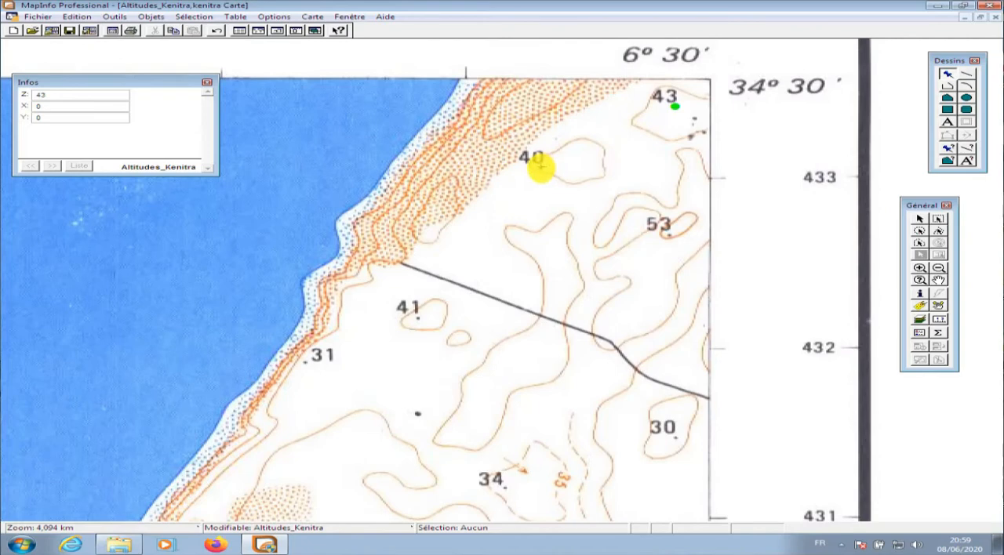
double_click(115, 97)
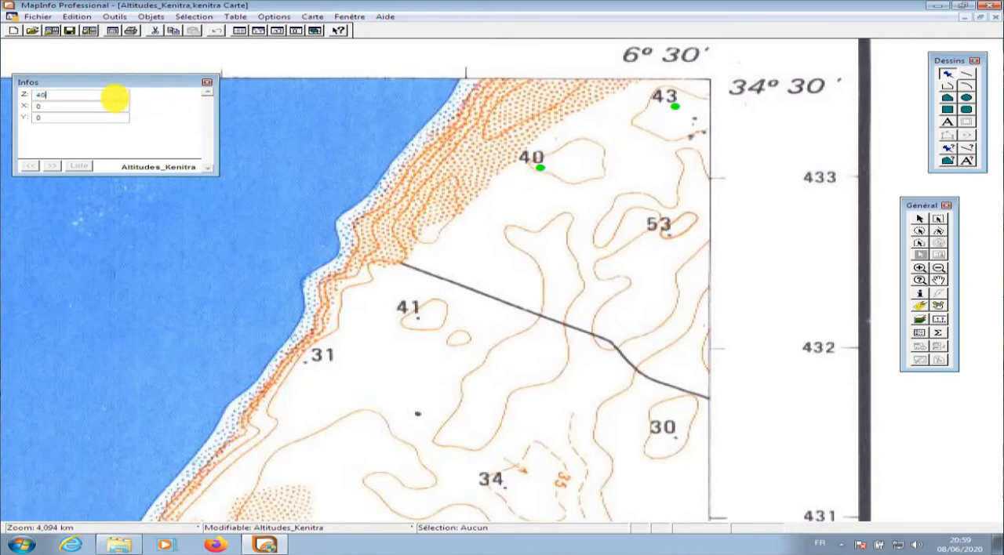
key("Return")
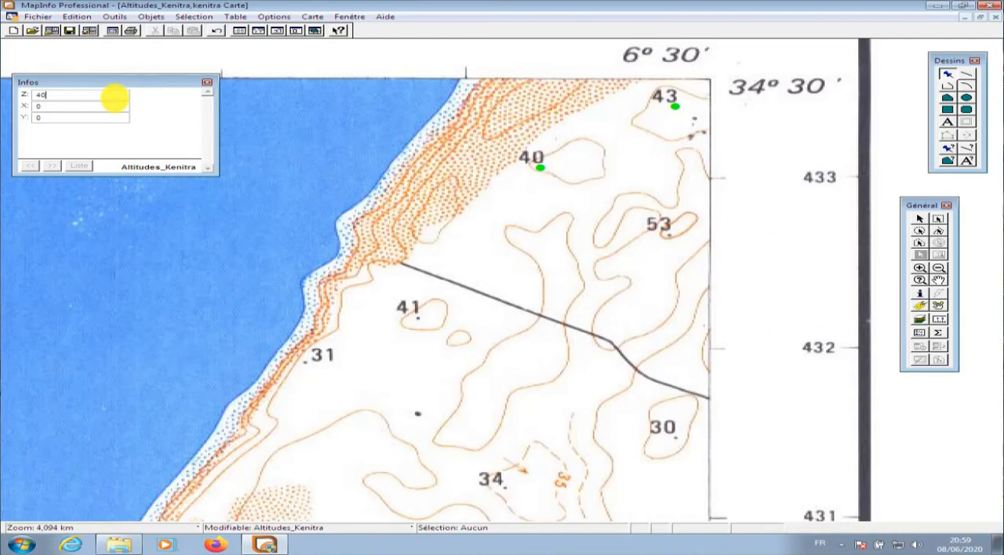
left_click(666, 234)
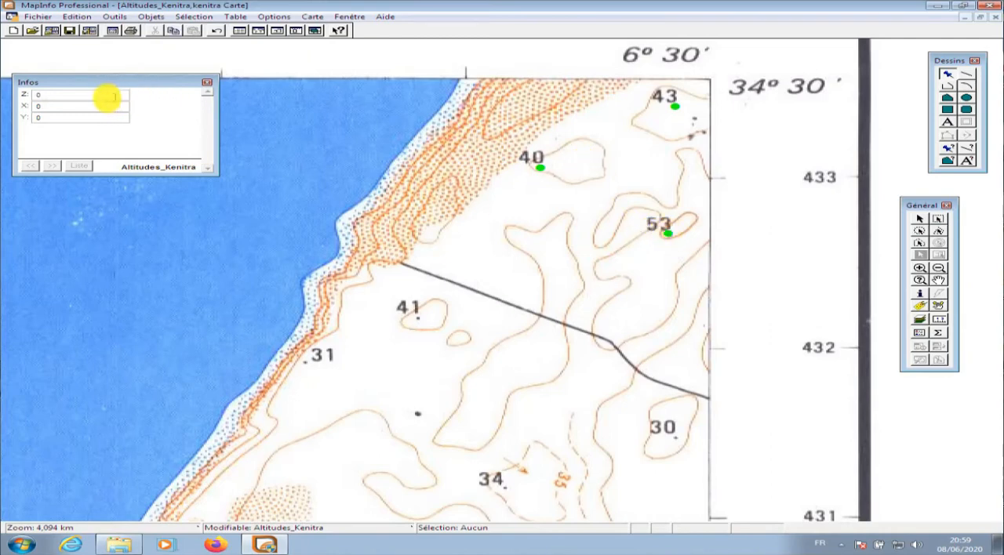
type("53")
left_click(415, 317)
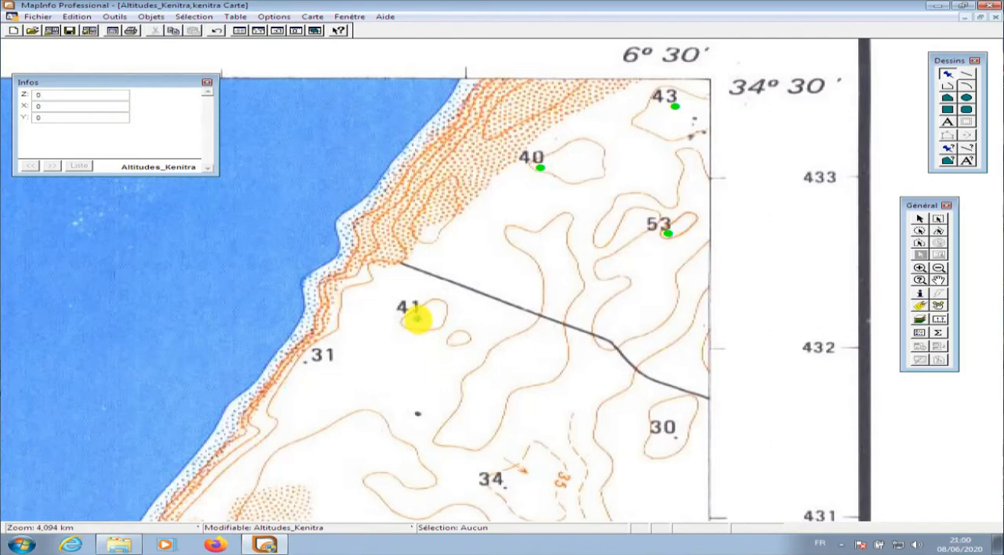
left_click(97, 94)
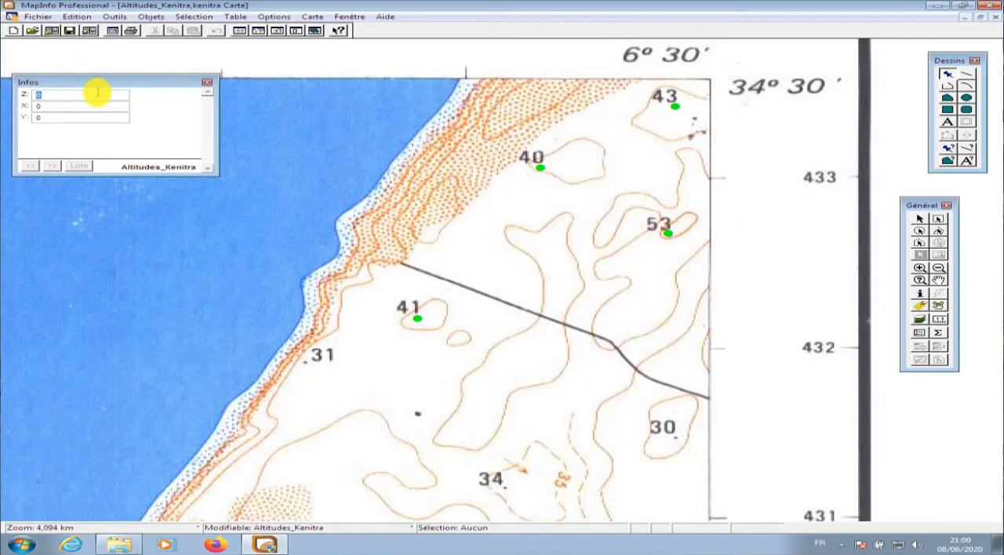
type("41")
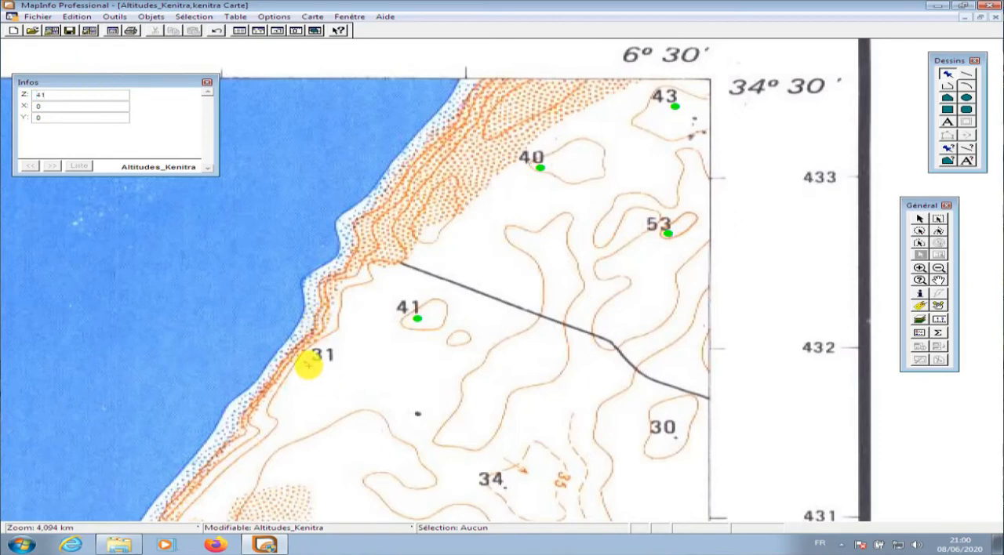
Digitize the spot height marked 31 near the coast with Z set to 31, and save the Altitudes_Kenitra table
left_click(304, 362)
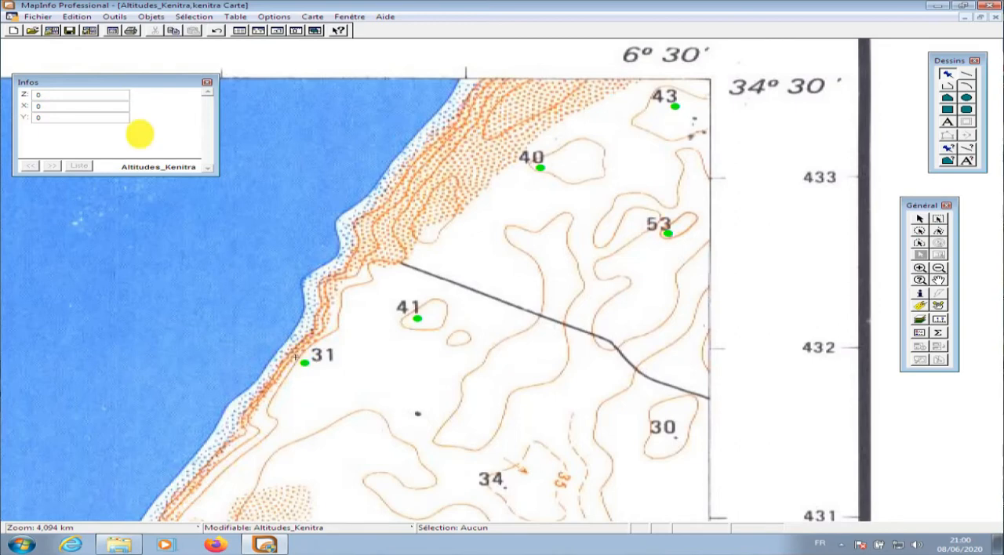
left_click(113, 94)
type("31")
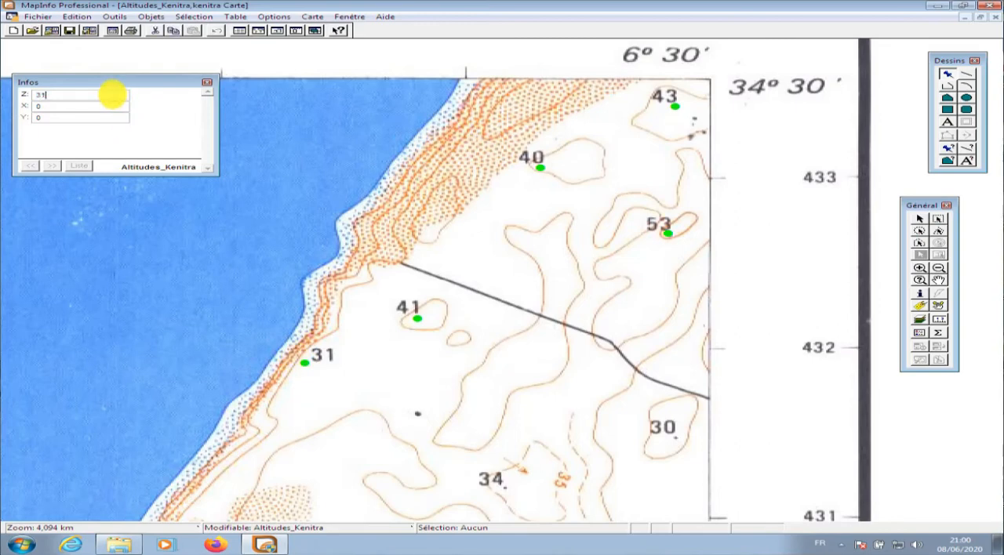
key("Return")
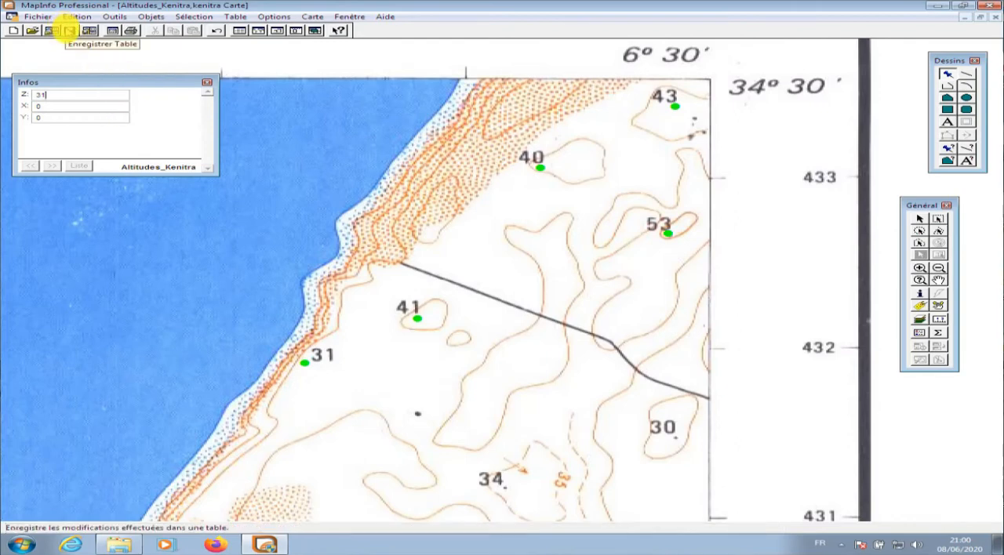
left_click(69, 31)
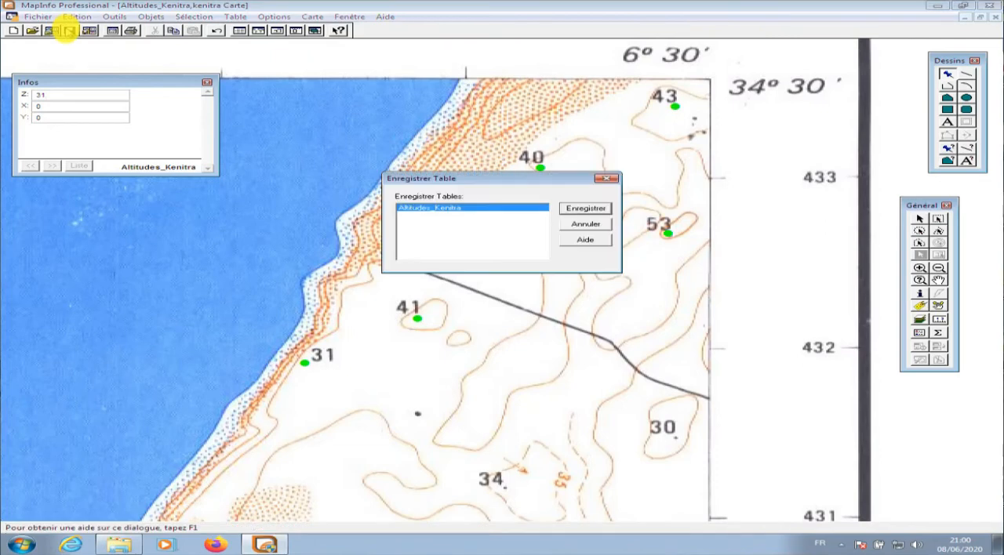
left_click(585, 208)
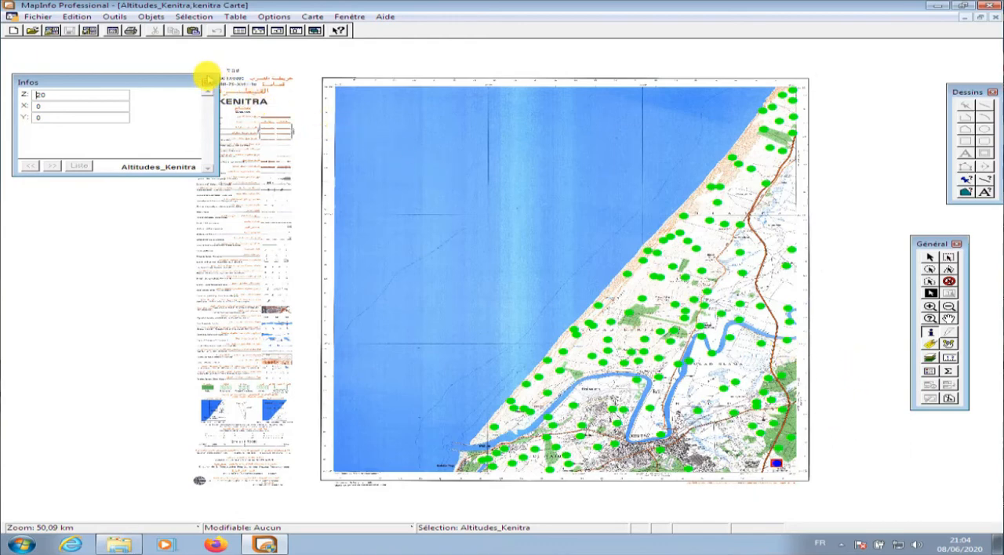
Close the point information and review the Z, X and Y values in the Altitudes_Kenitra data table
left_click(206, 81)
left_click(239, 30)
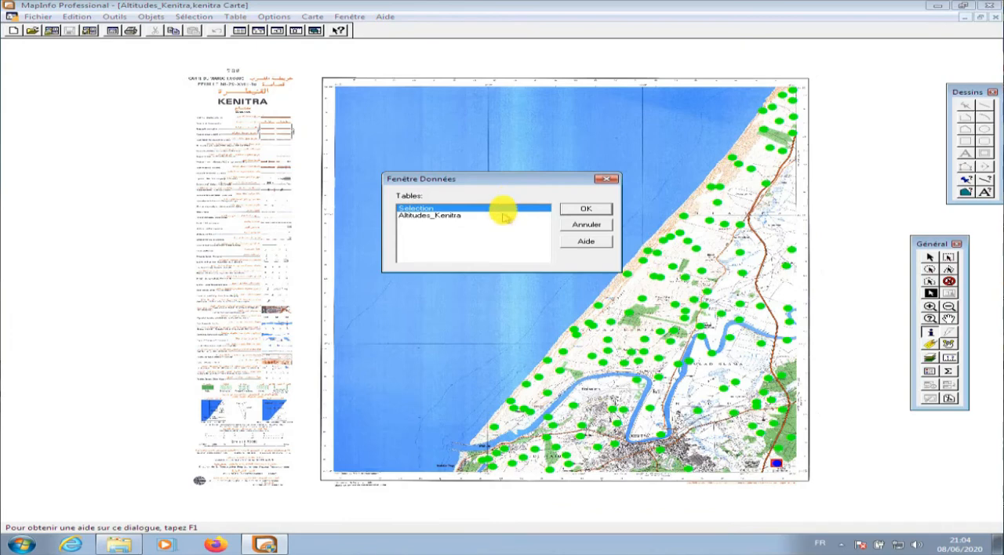
left_click(494, 215)
left_click(584, 209)
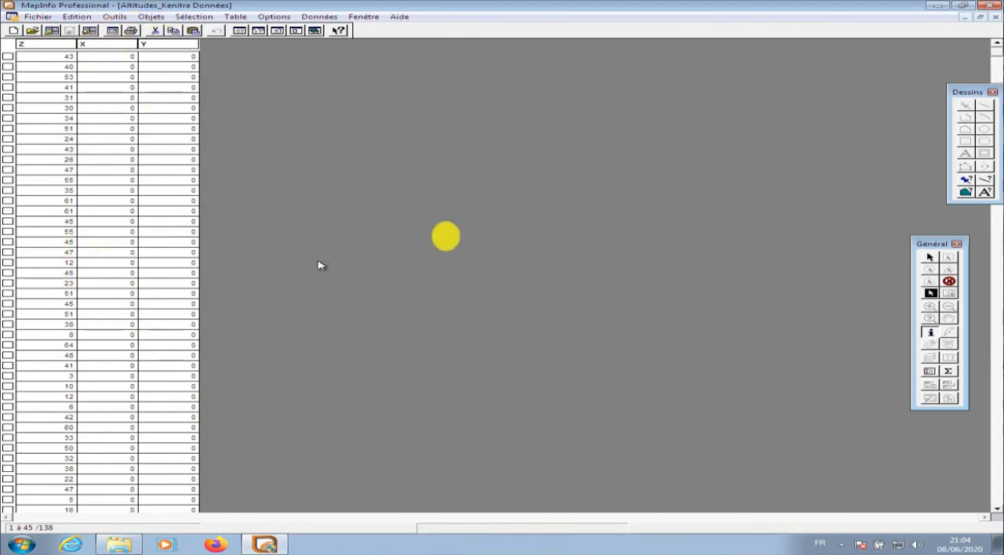
left_click(990, 16)
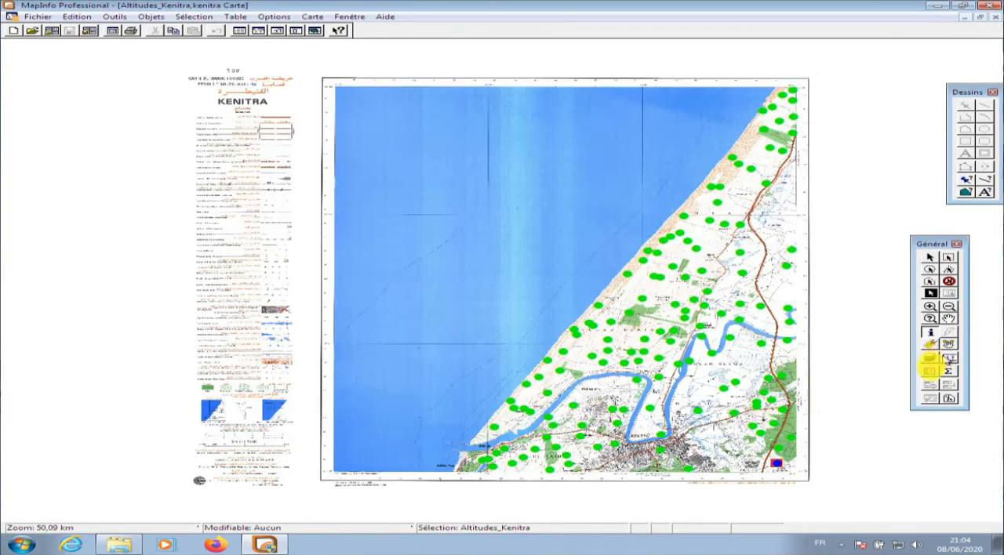
Hide the kenitra raster layer and deselect the selected altitude point
left_click(929, 357)
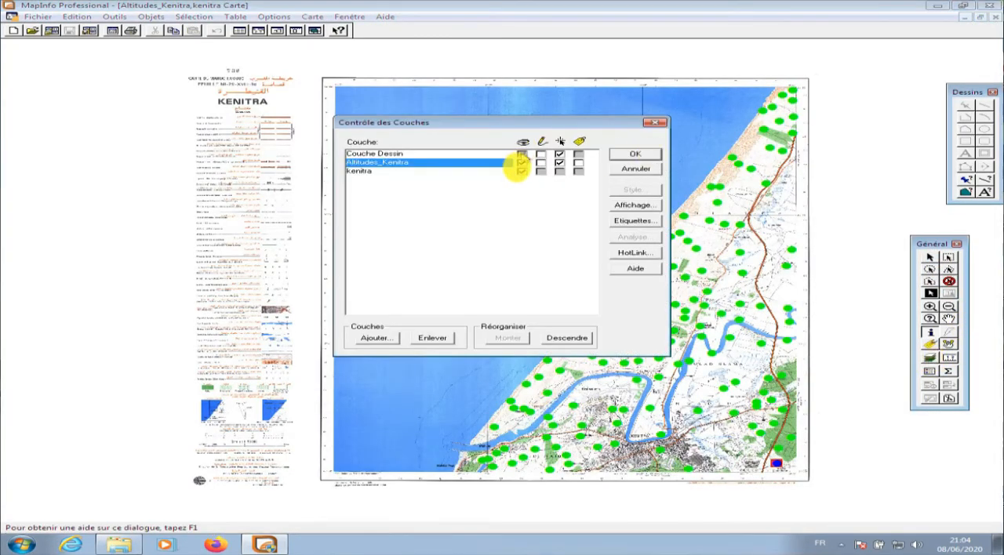
left_click(522, 172)
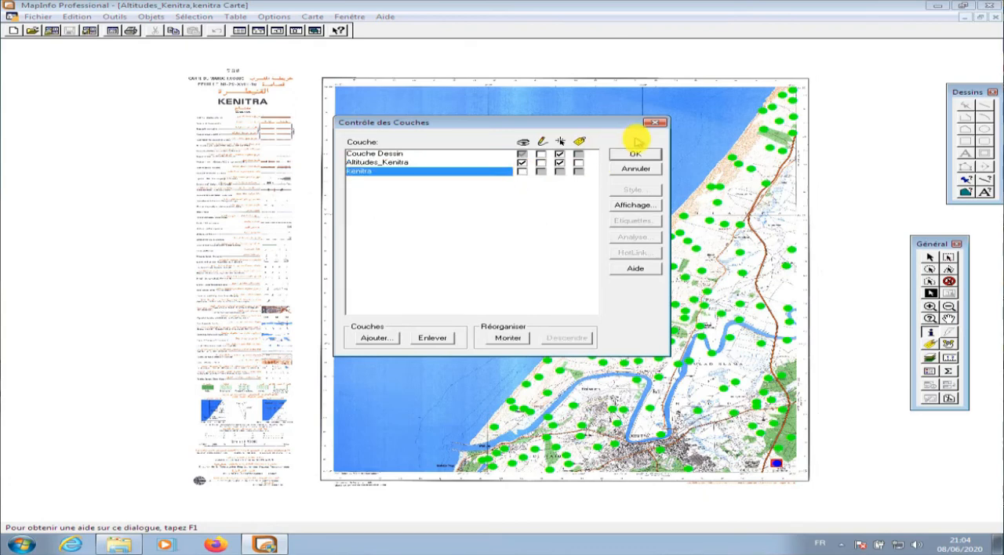
left_click(635, 154)
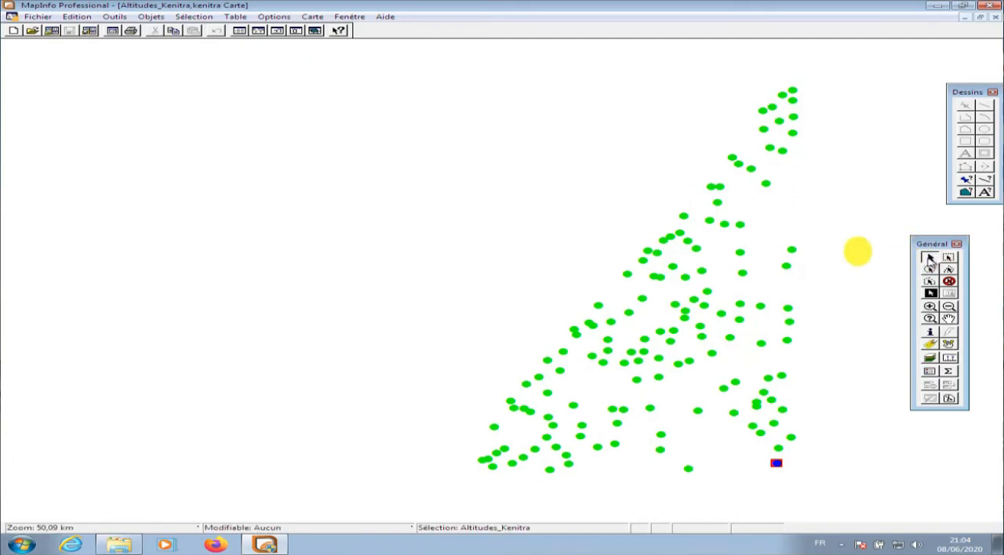
left_click(856, 249)
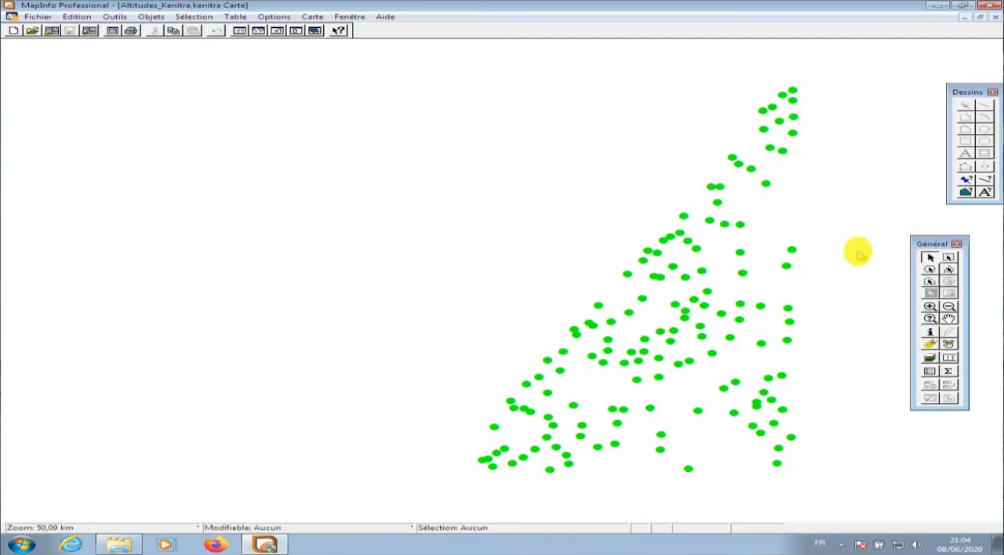
left_click(314, 520)
left_click(401, 358)
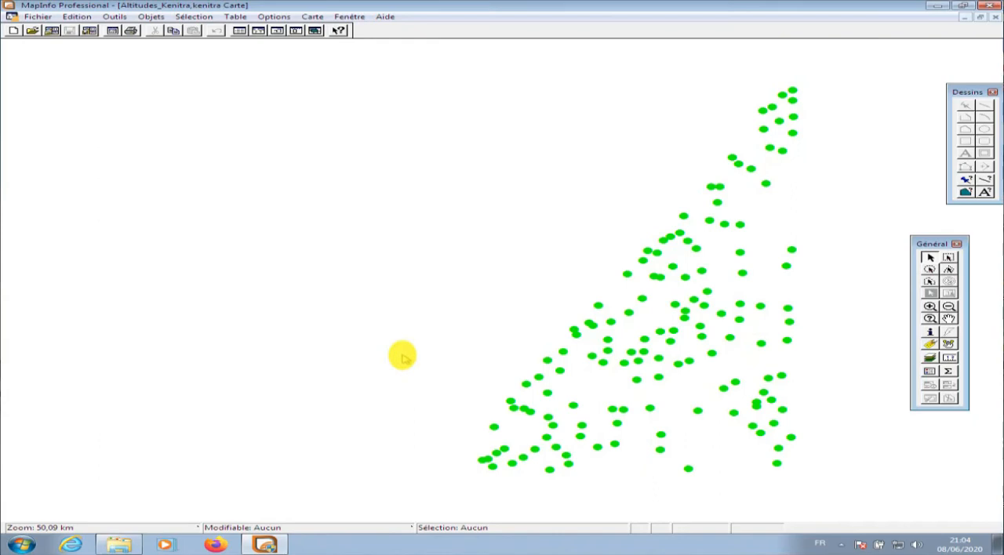
Open the Altitudes_Kenitra table's data as a list of Z, X and Y values
left_click(239, 30)
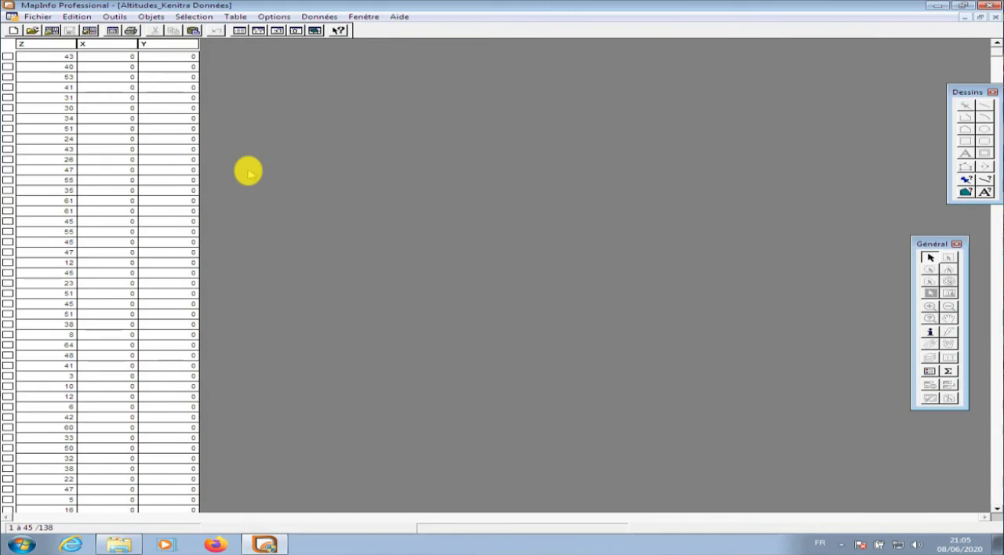
left_click(239, 17)
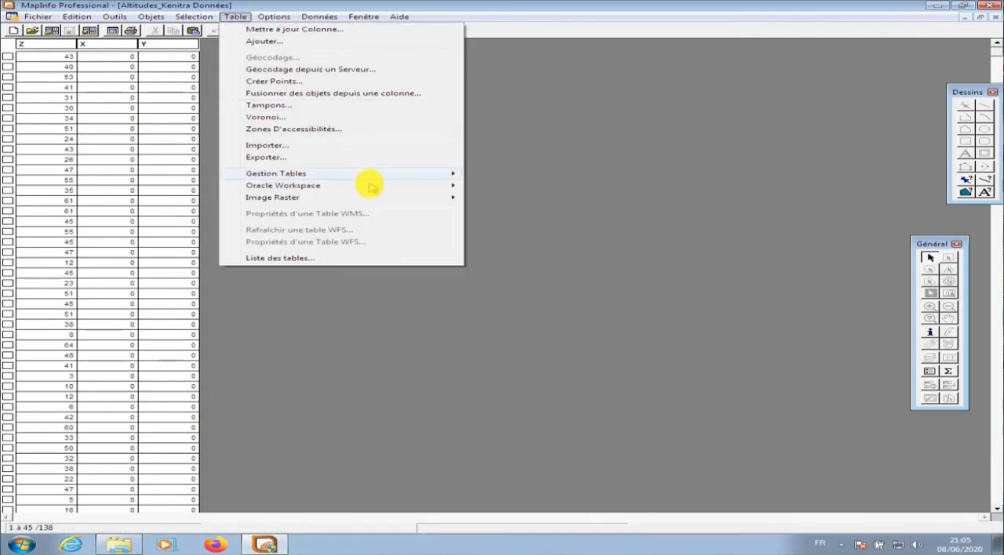
mouse_move(366, 180)
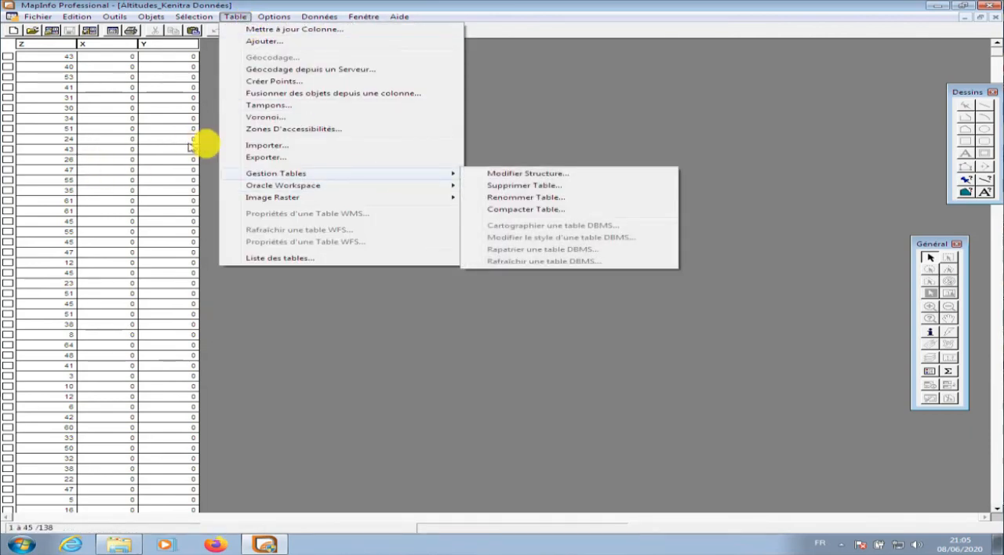
left_click(209, 69)
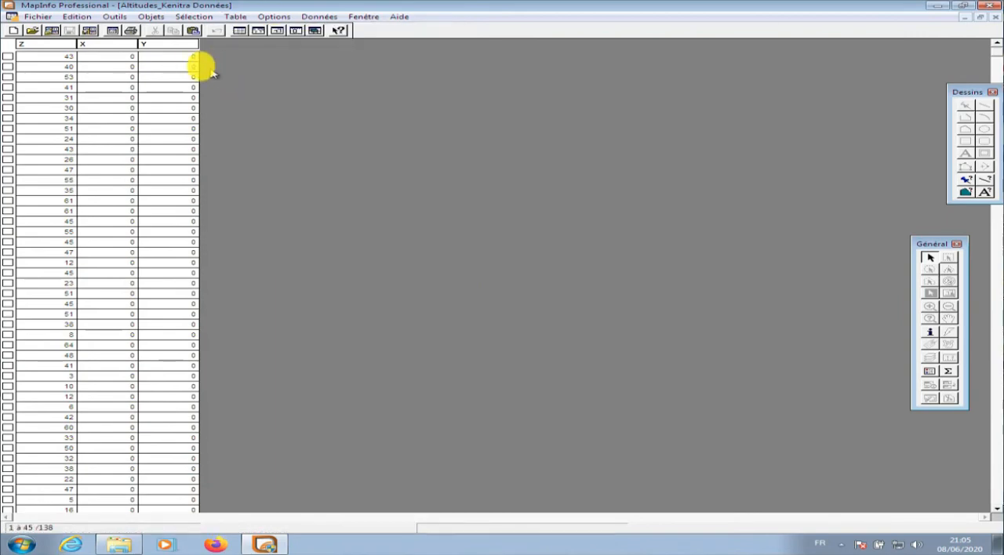
right_click(177, 50)
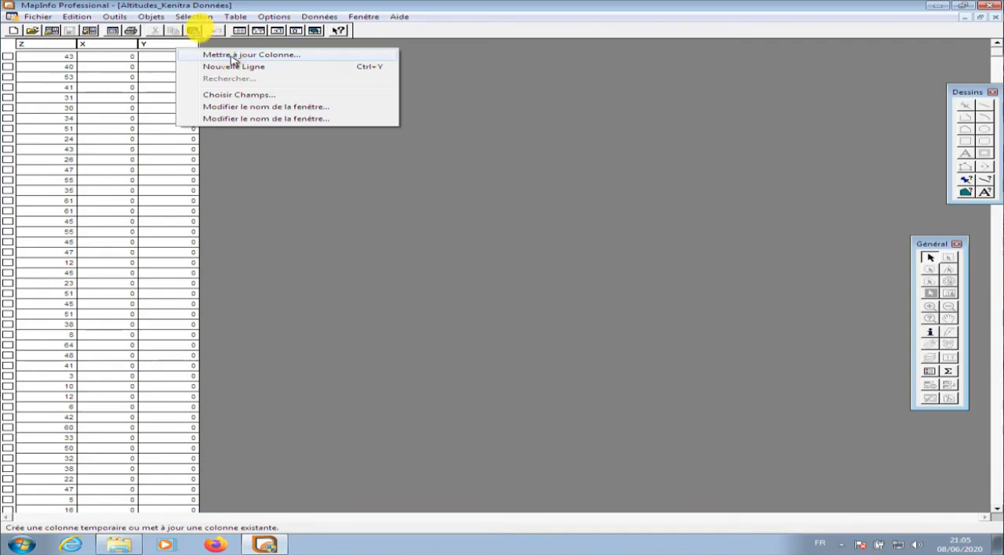
Update column X of Altitudes_Kenitra with the expression CentroidX(obj), with the option to display the data table turned off
left_click(235, 17)
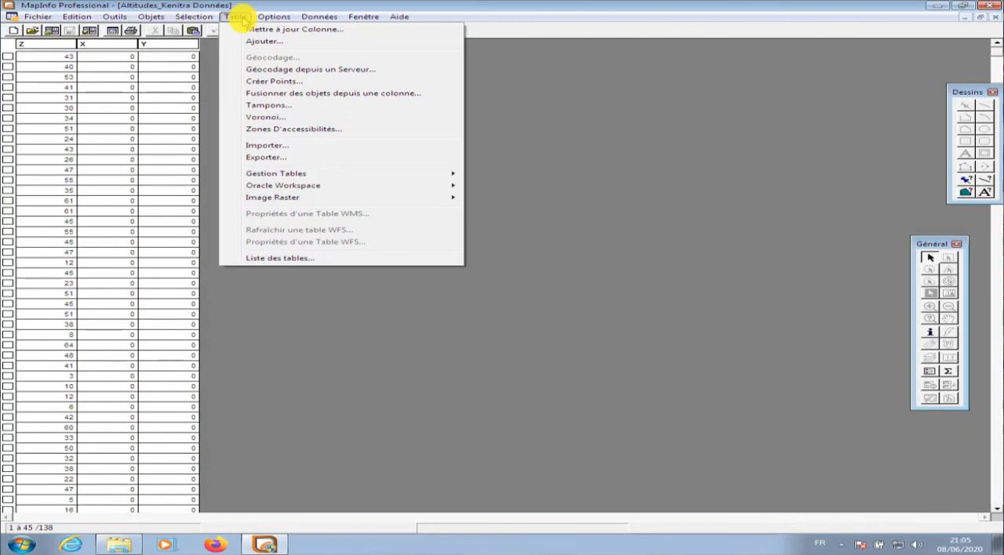
left_click(267, 29)
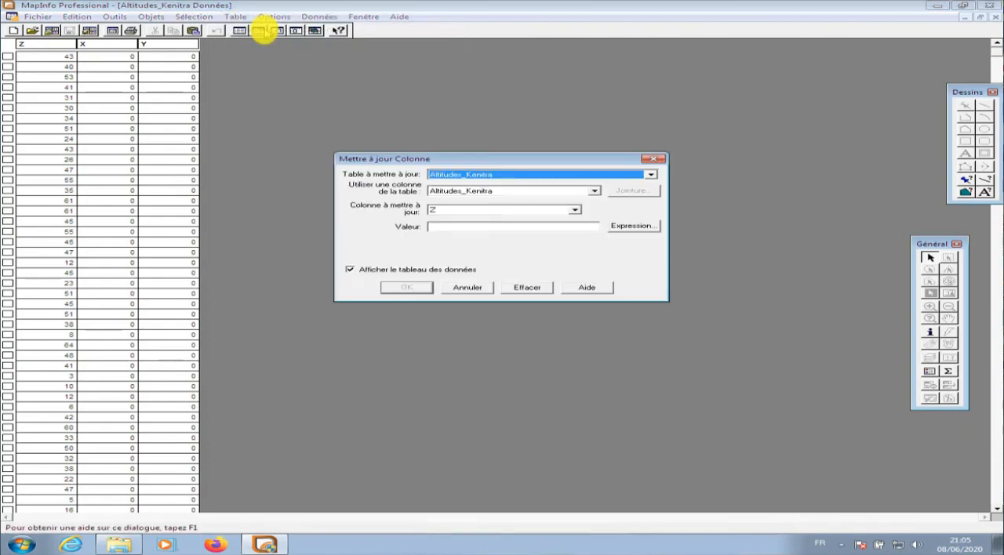
left_click(574, 210)
left_click(540, 229)
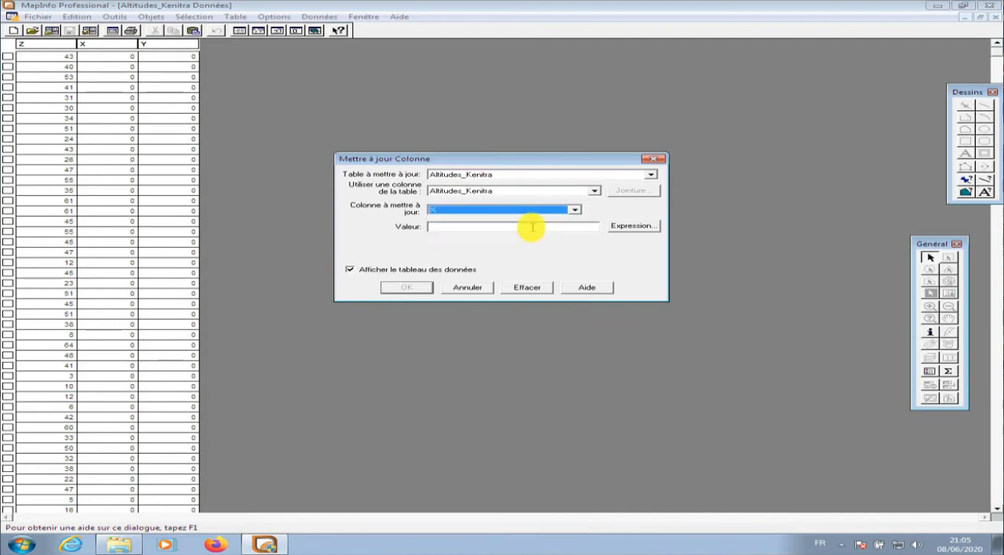
left_click(637, 227)
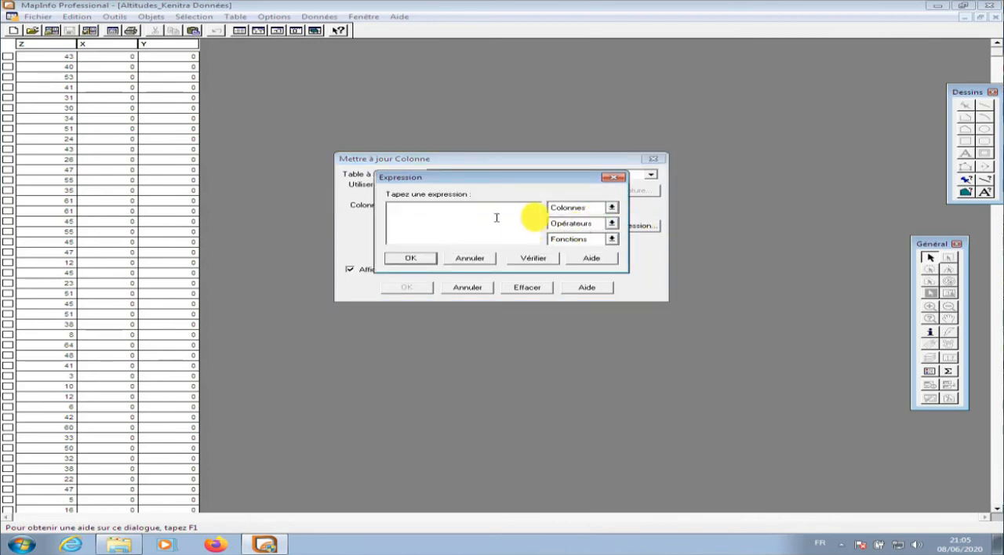
left_click(610, 239)
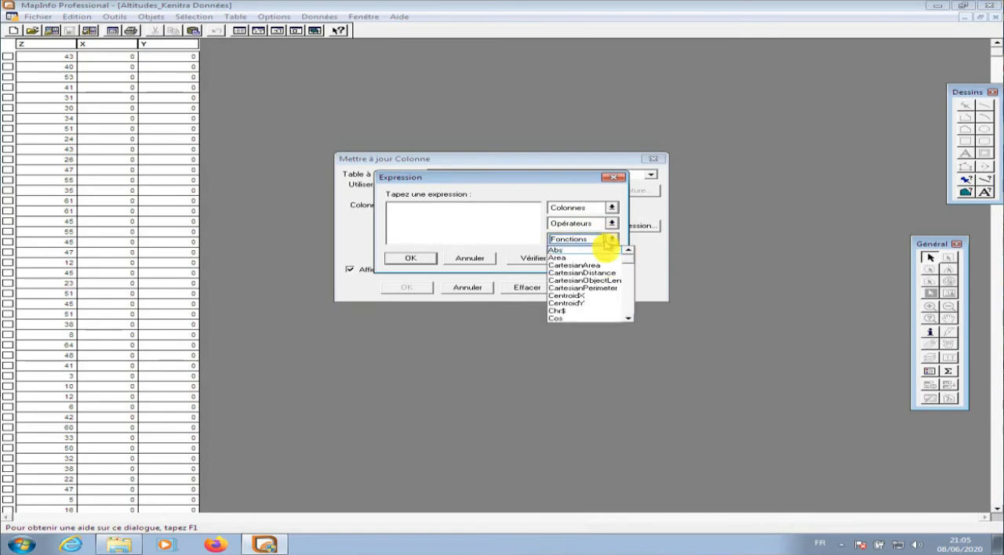
left_click(573, 303)
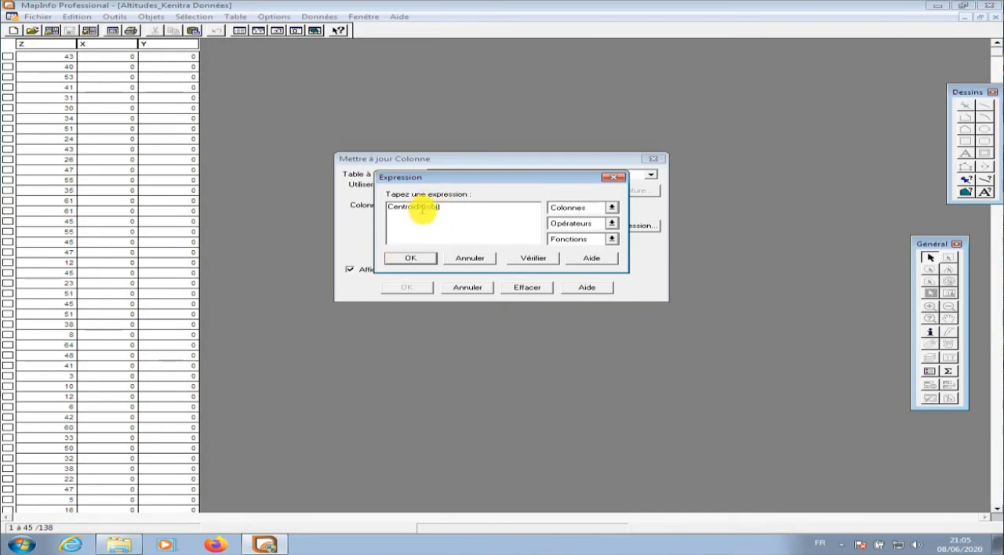
left_click(410, 258)
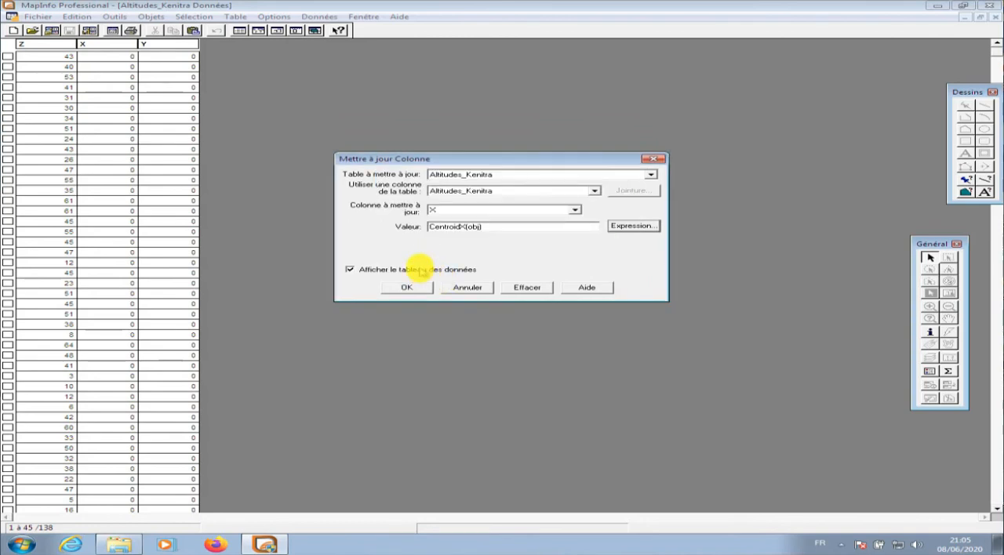
left_click(419, 269)
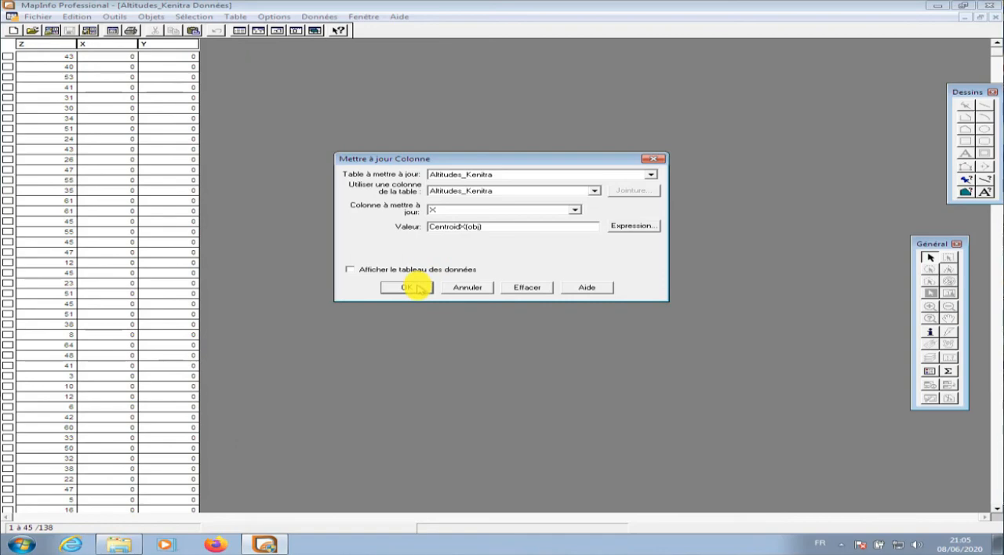
left_click(418, 288)
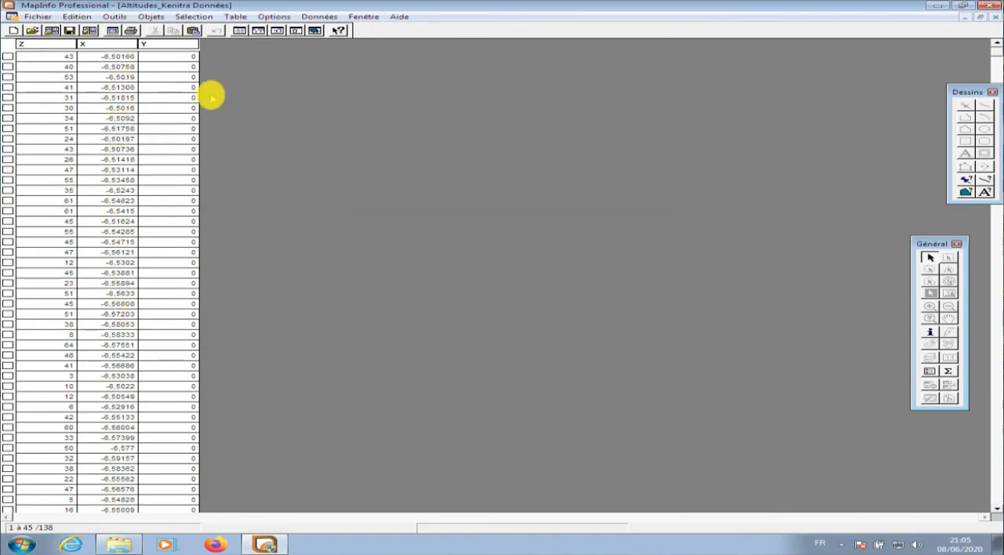
Update column Y of Altitudes_Kenitra with the expression CentroidY(obj), and review the coordinates down to the last record
right_click(192, 41)
left_click(206, 46)
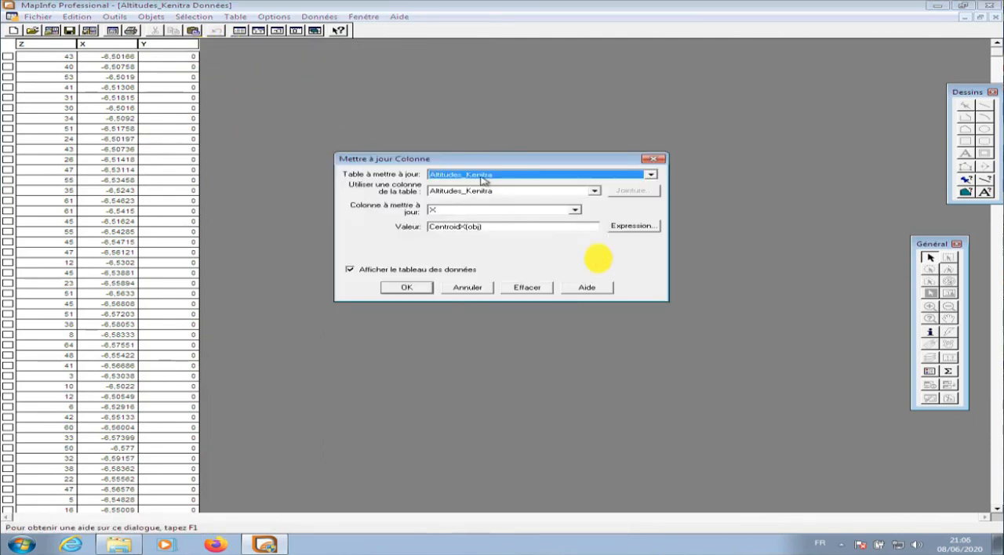
left_click(575, 210)
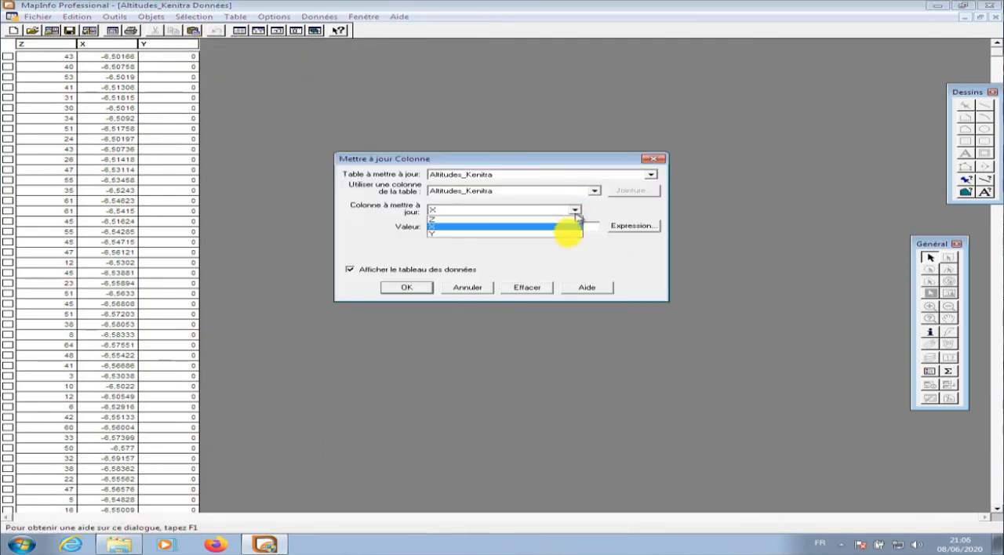
left_click(560, 234)
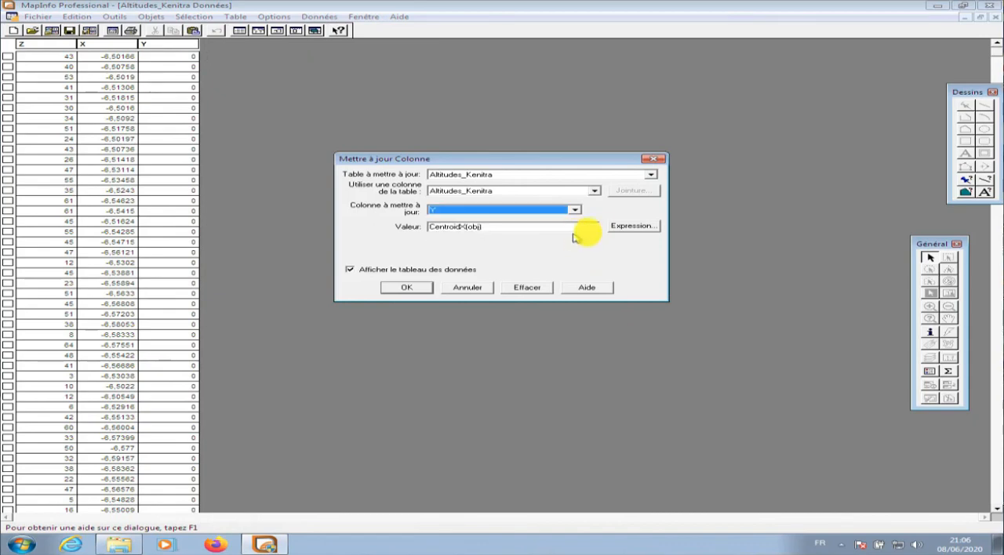
left_click(617, 227)
key("Delete")
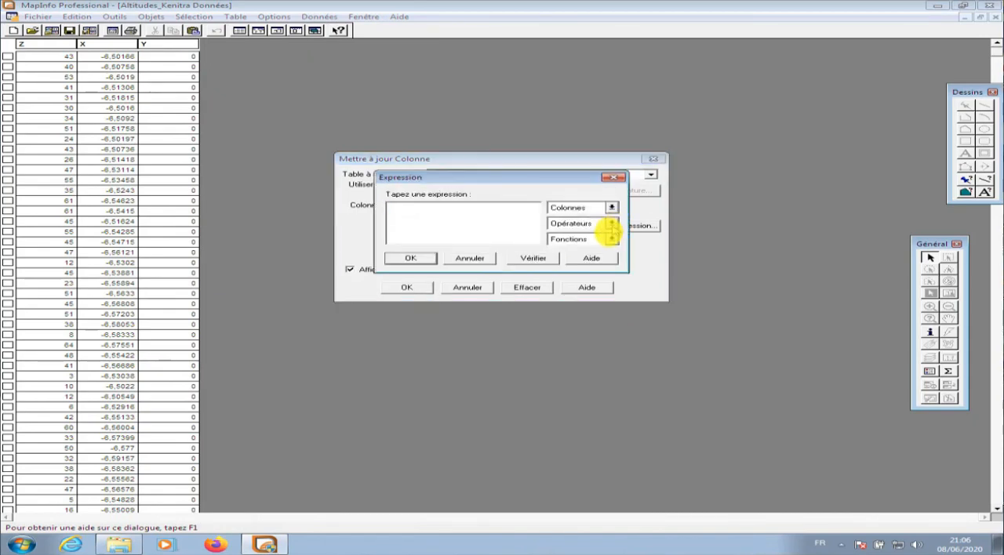
left_click(610, 238)
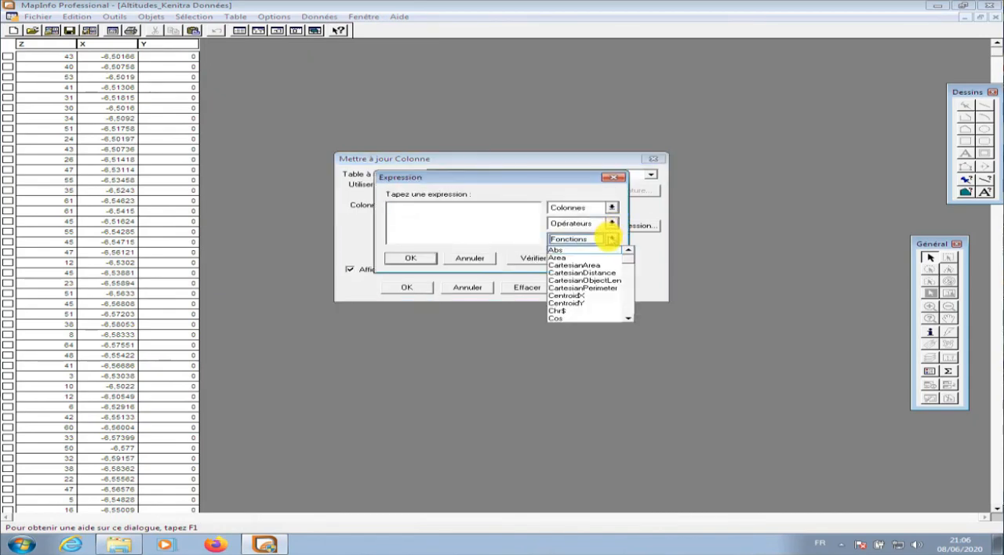
left_click(578, 303)
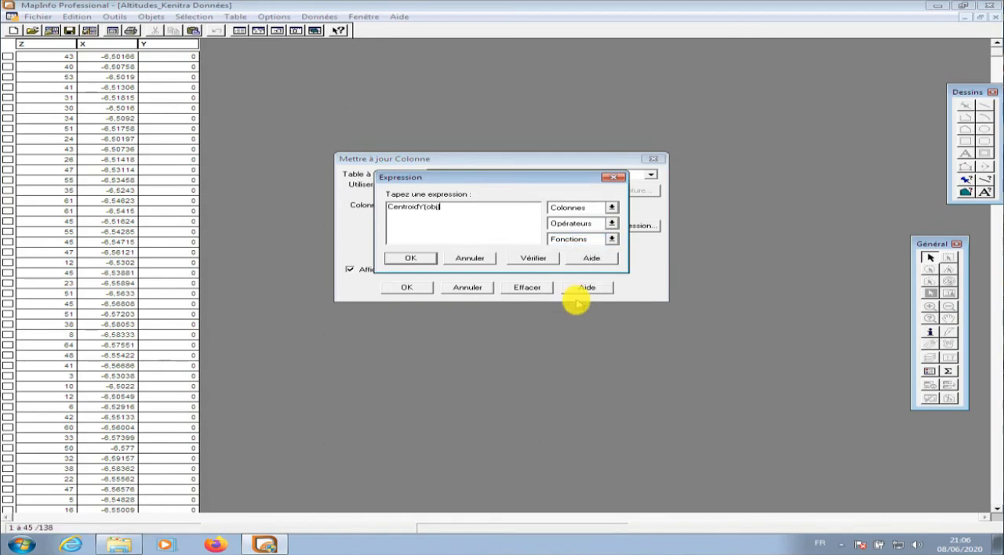
left_click(409, 258)
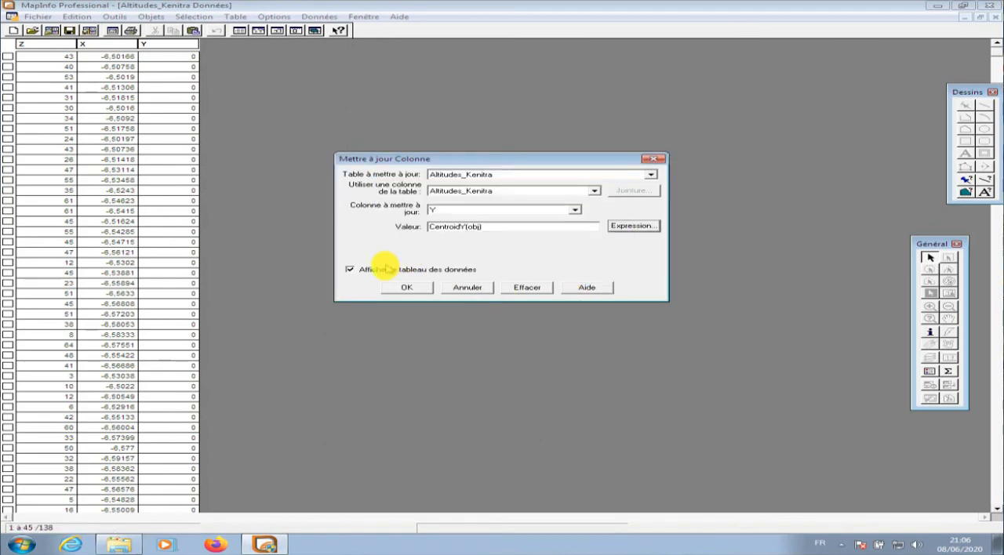
left_click(403, 288)
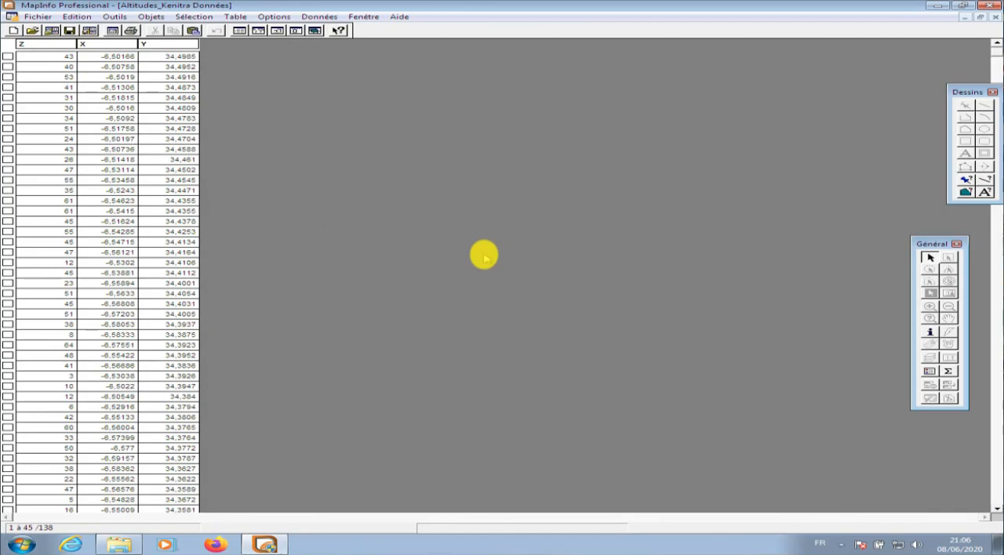
scroll(483, 254, "down", 13)
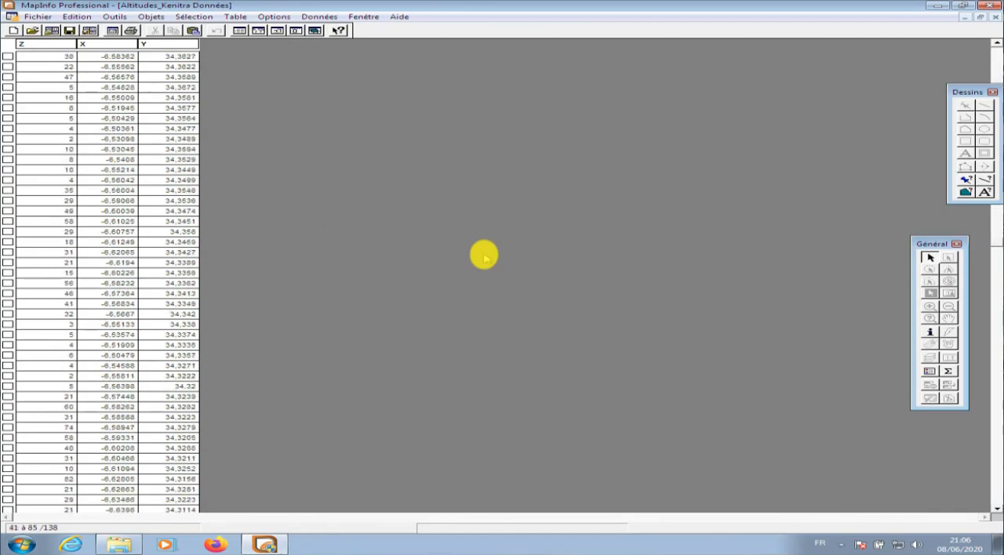
scroll(483, 255, "down", 18)
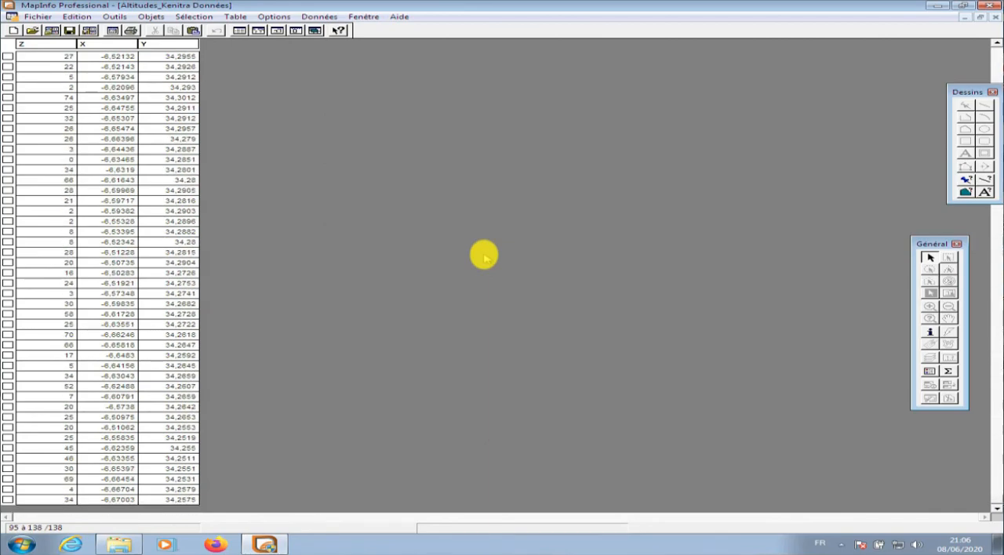